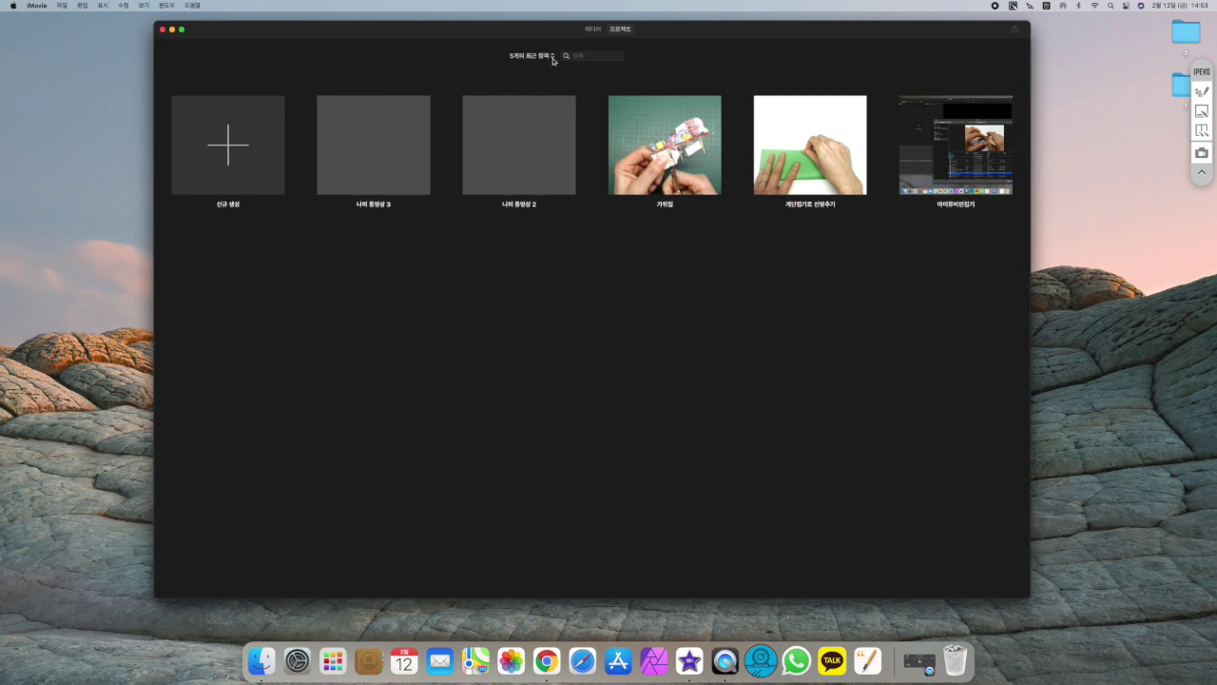
# Keep the project list on the five most recent items and create a new movie project
pyautogui.click(553, 58)
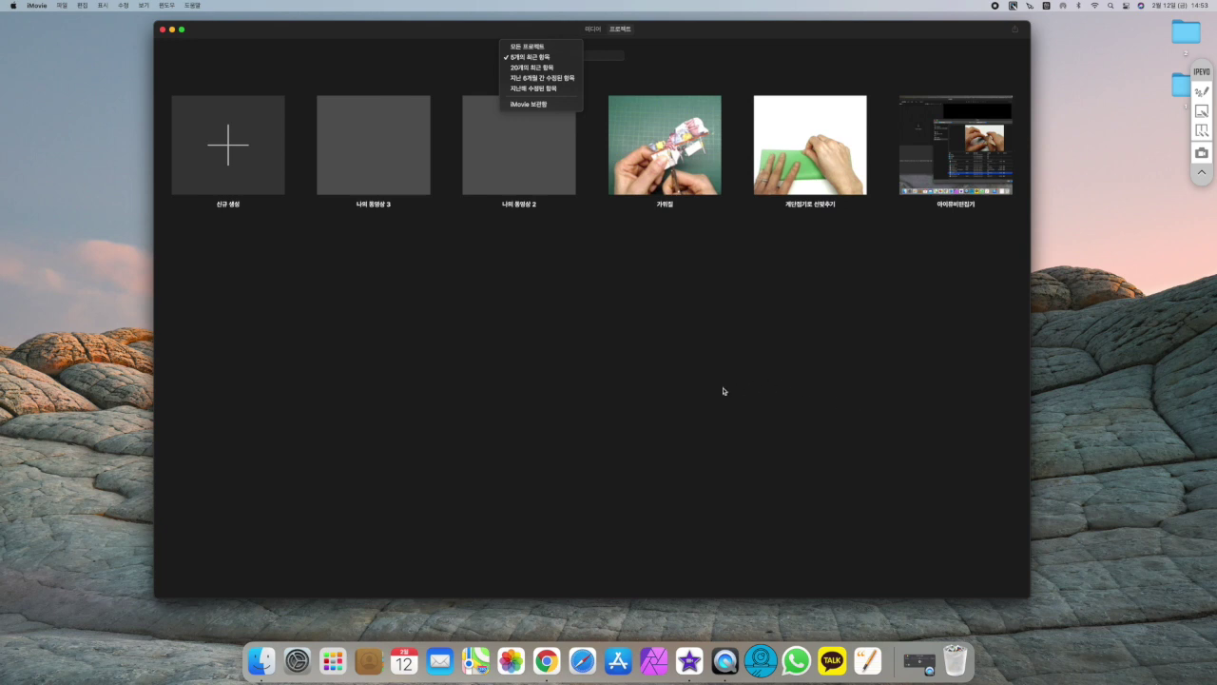
pyautogui.click(520, 57)
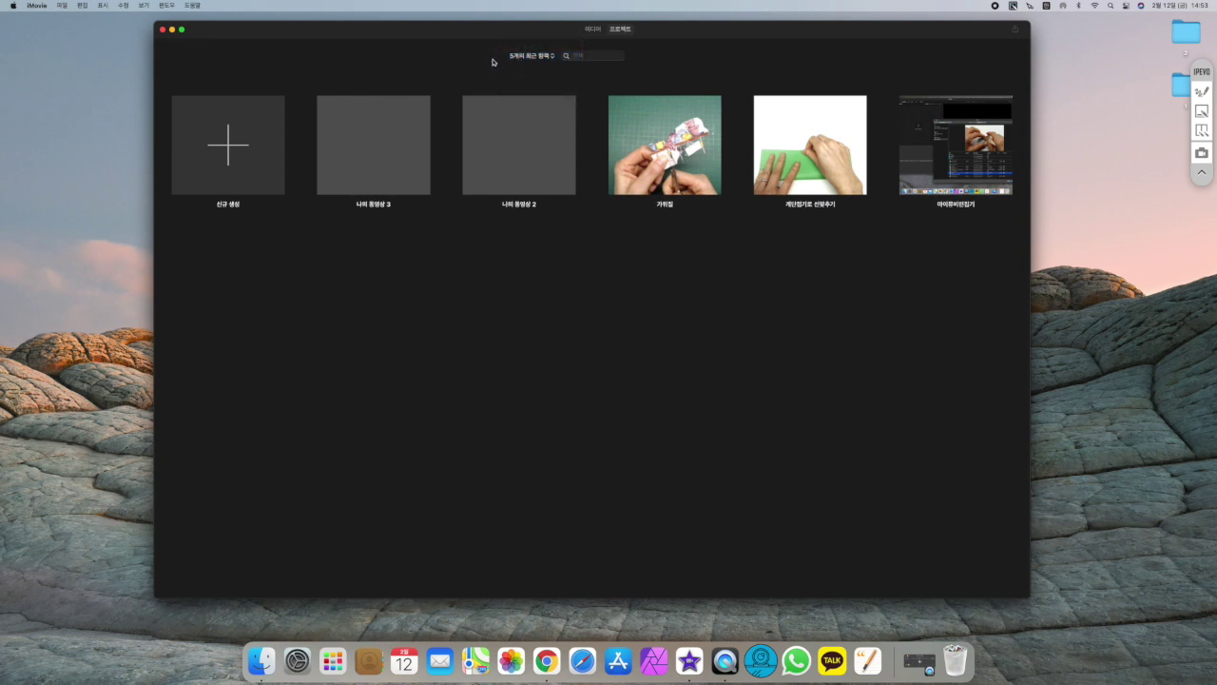
pyautogui.click(232, 155)
pyautogui.click(218, 200)
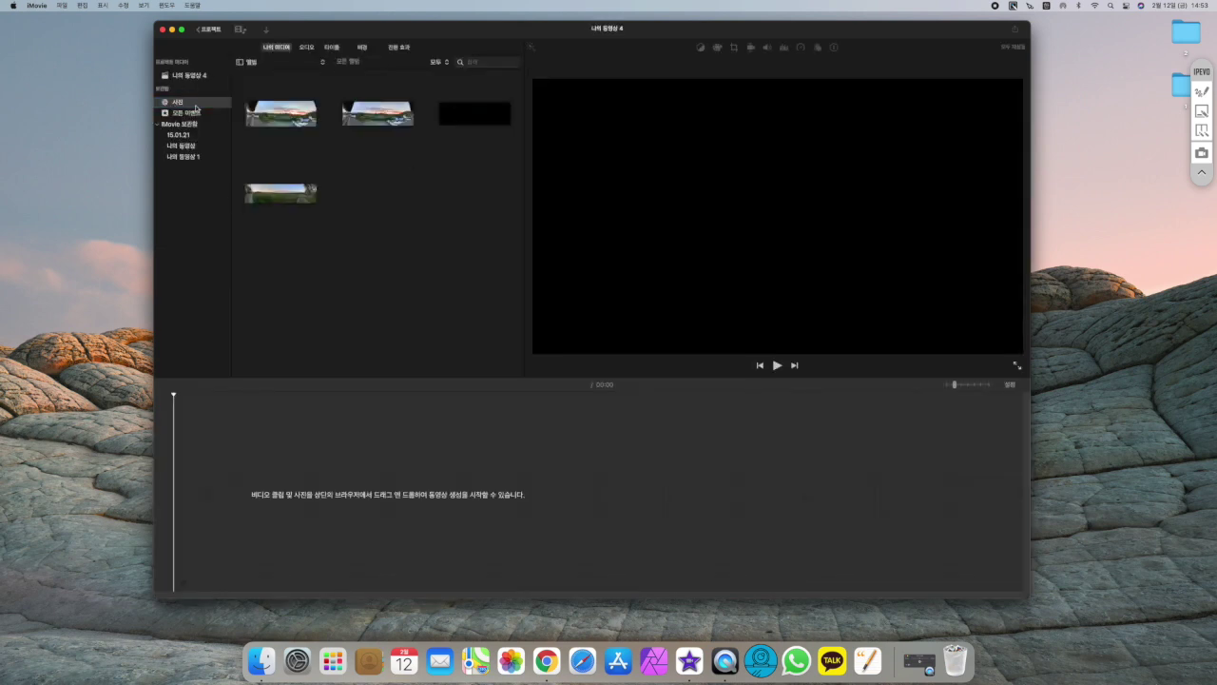
# Show the Photos library media and add the green field panorama as the timeline's first clip
pyautogui.click(164, 89)
pyautogui.click(177, 107)
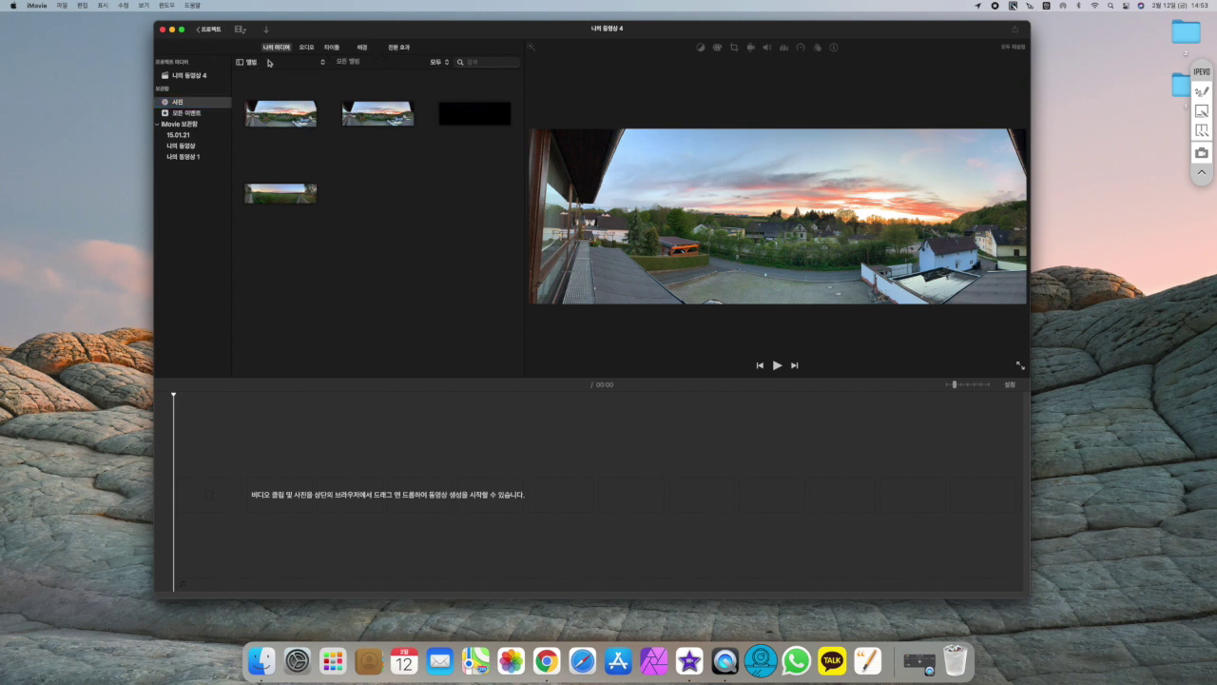
pyautogui.click(444, 63)
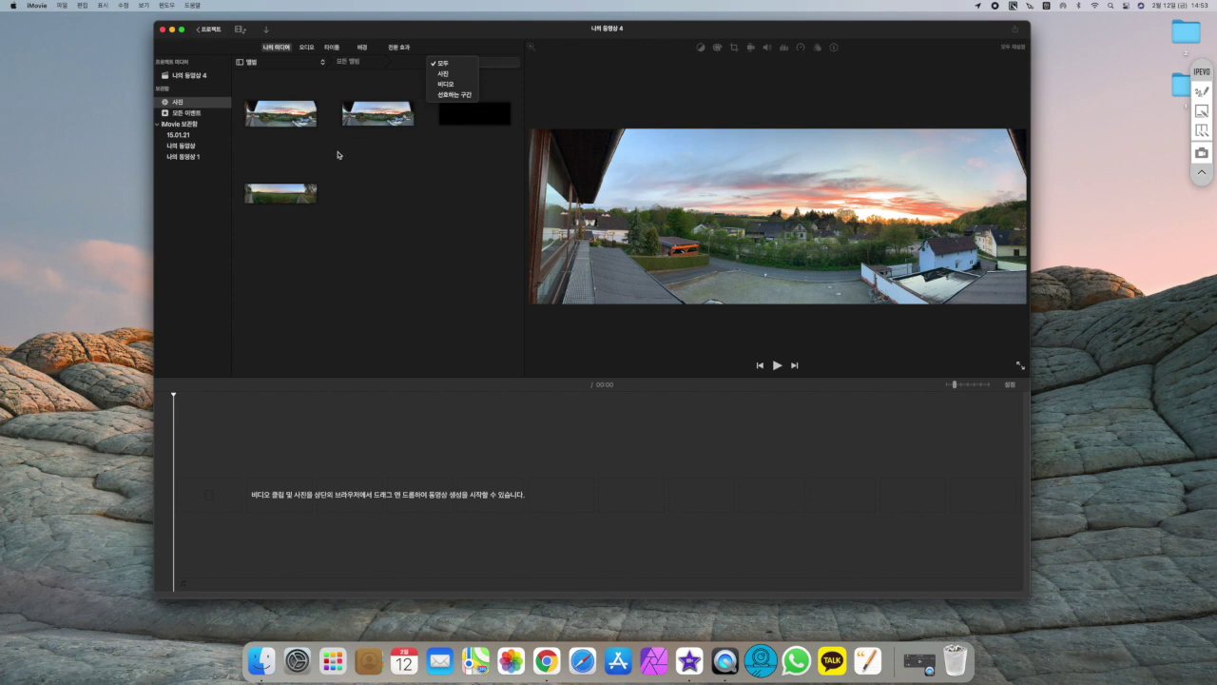
pyautogui.click(459, 131)
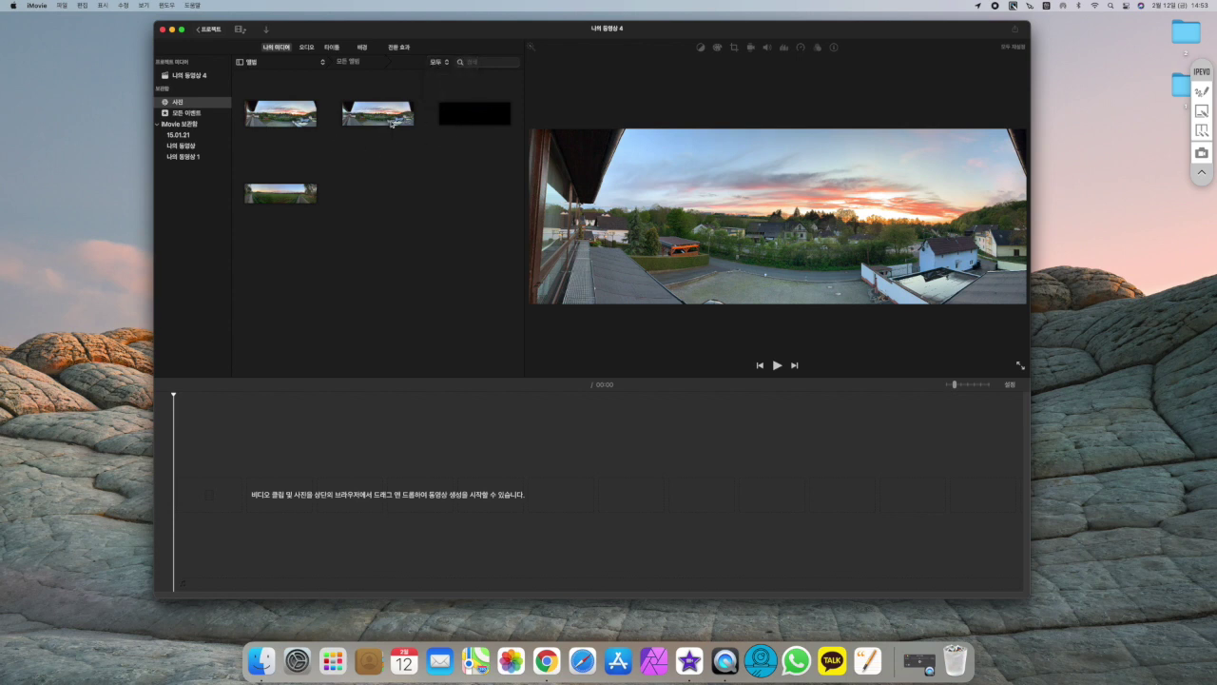
pyautogui.moveTo(285, 194); pyautogui.dragTo(263, 506)
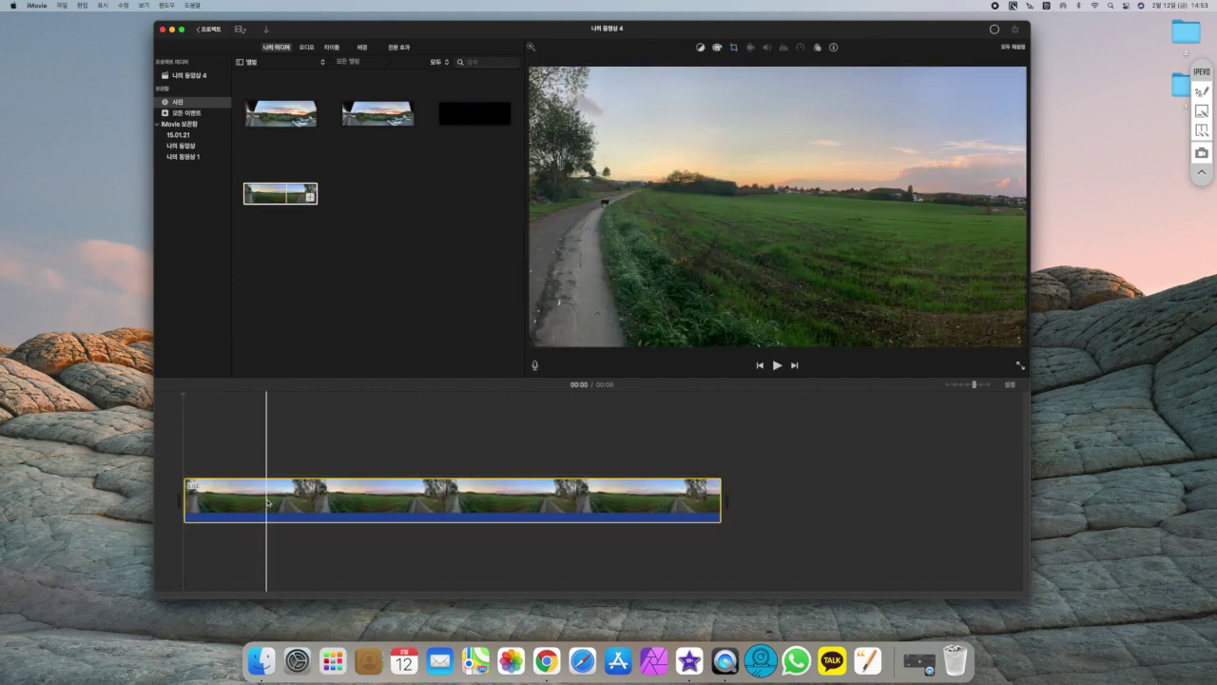
# Switch to Finder and open the Movies folder to look for more footage
pyautogui.click(262, 662)
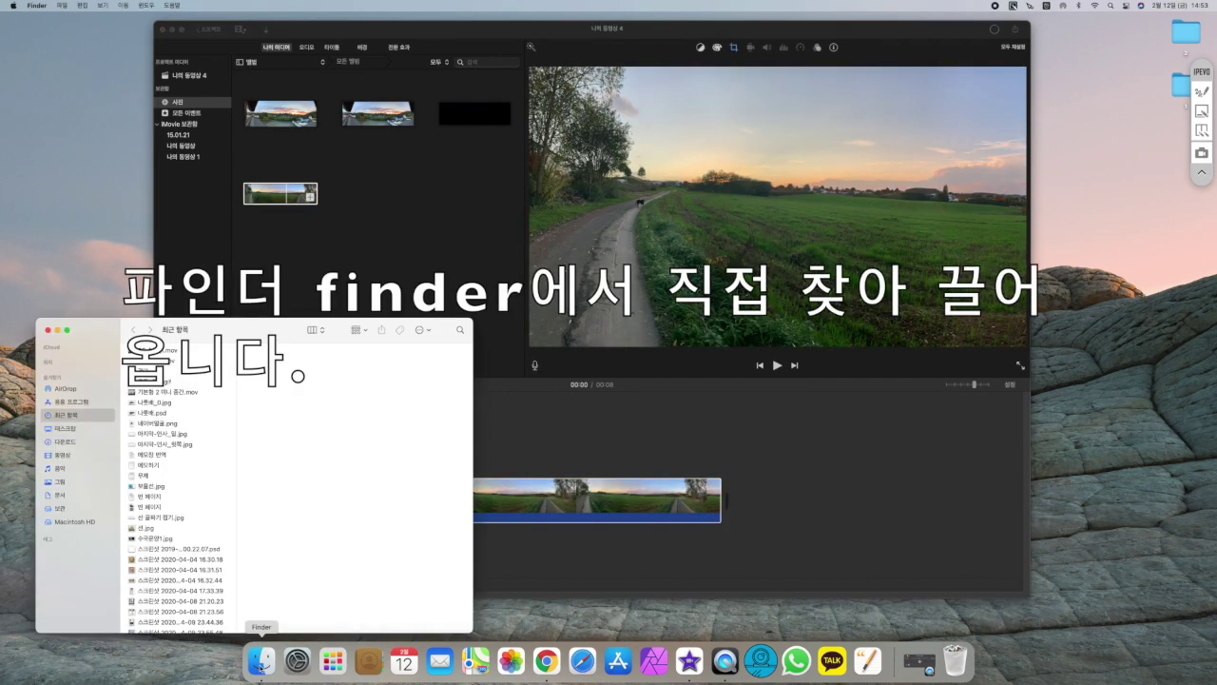
pyautogui.click(68, 456)
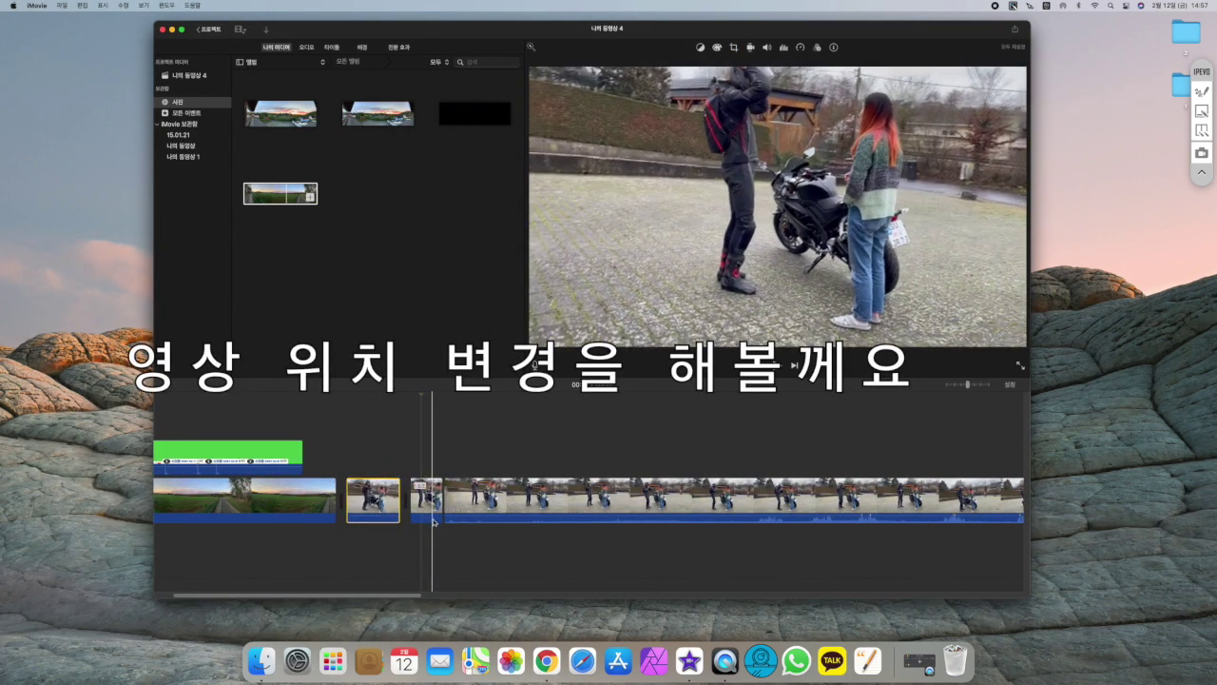
# Move the short motorcycle segment above the main track as an overlay, lengthen it at its end, and play from its start
pyautogui.click(430, 504)
pyautogui.moveTo(430, 504); pyautogui.dragTo(430, 468)
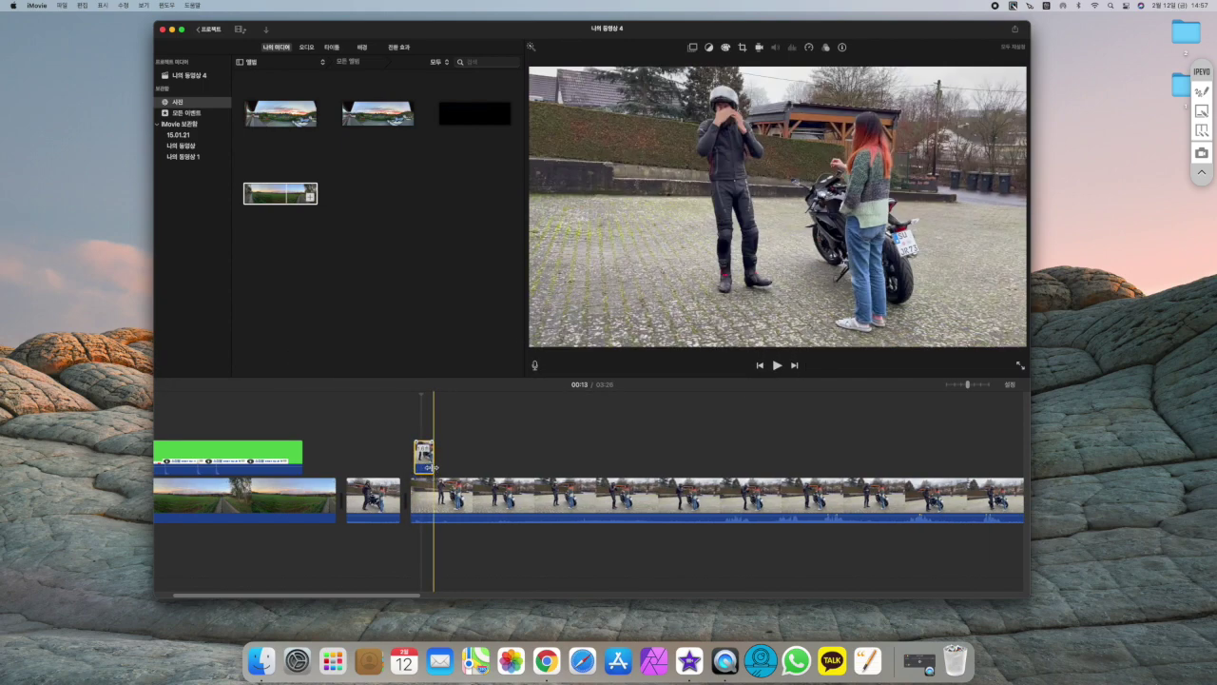
pyautogui.press('space')
pyautogui.moveTo(432, 457); pyautogui.dragTo(460, 458)
pyautogui.click(408, 433)
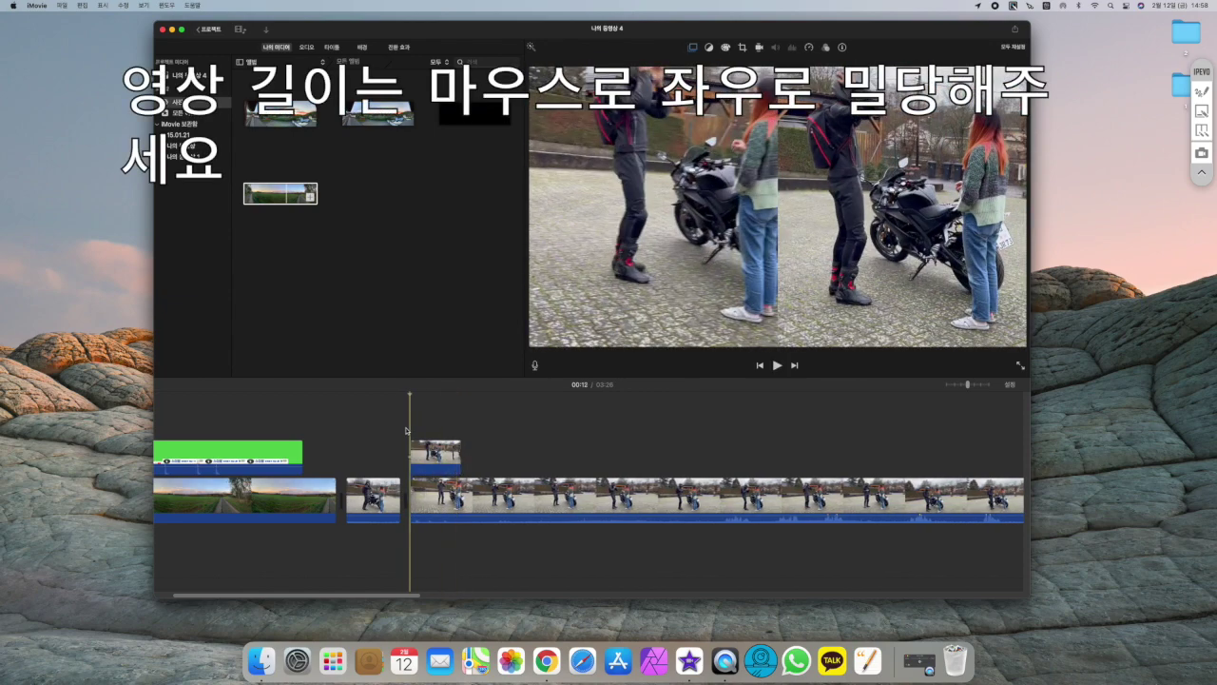
pyautogui.press('space')
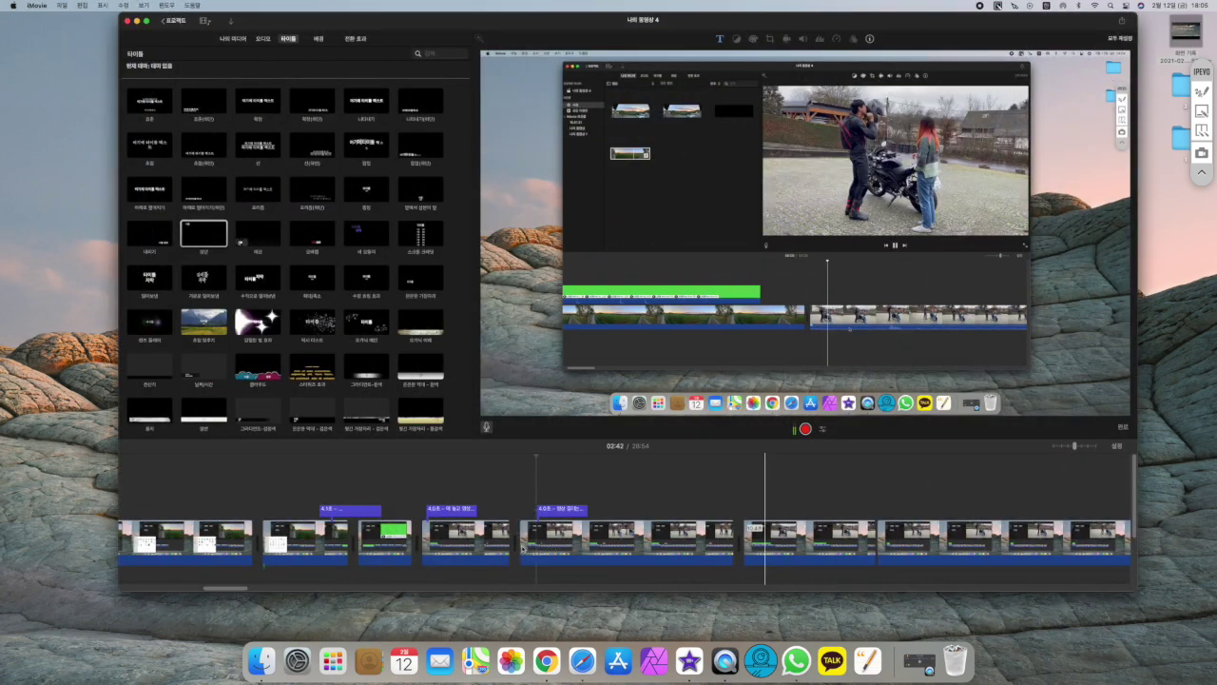
# Try trimming the start of the timeline clip beneath the third title, and undo the trim
pyautogui.click(522, 548)
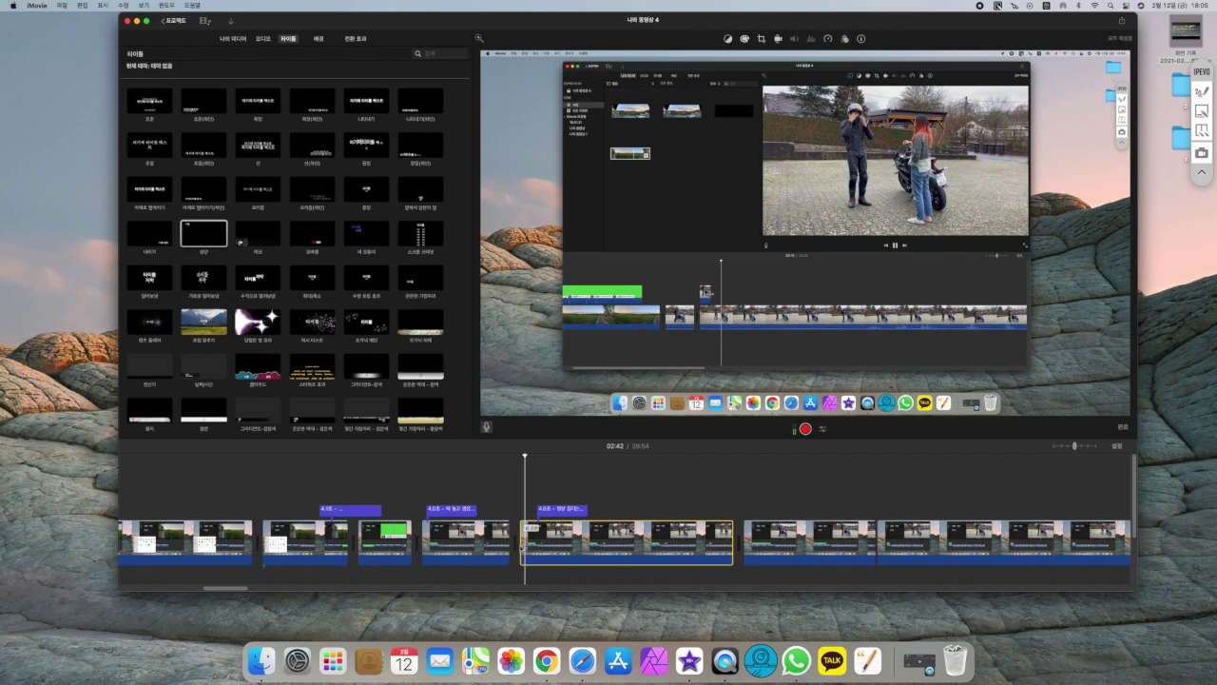
pyautogui.click(630, 492)
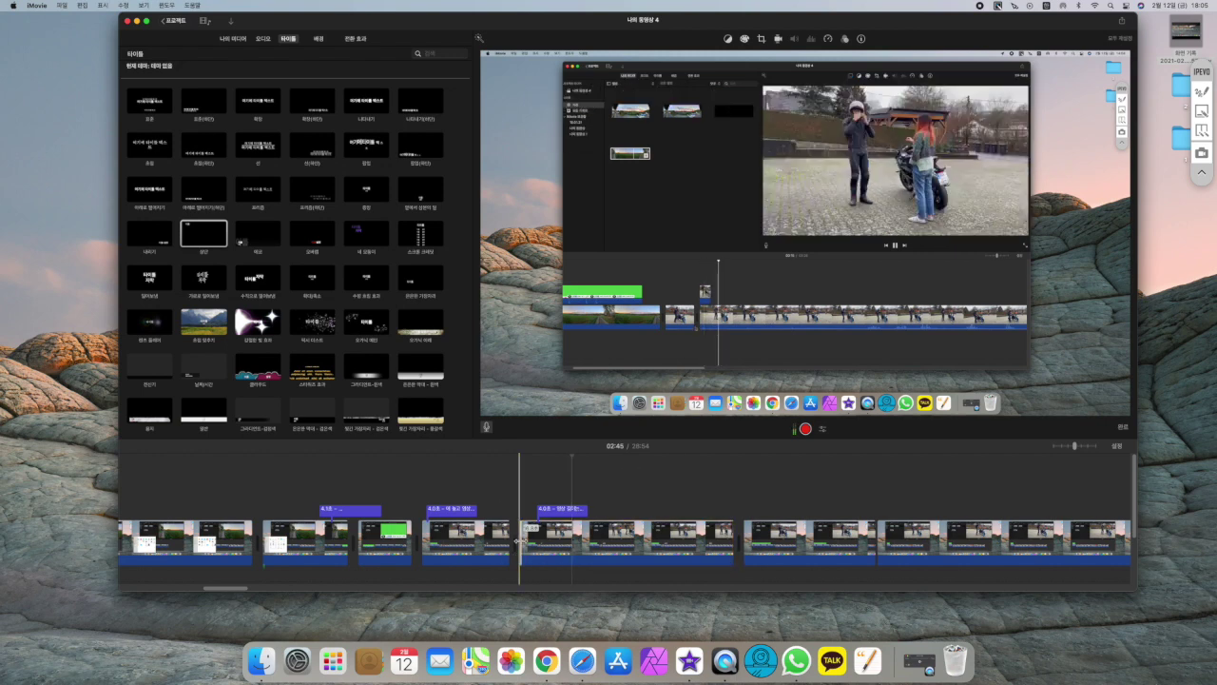
pyautogui.moveTo(522, 542); pyautogui.dragTo(567, 557)
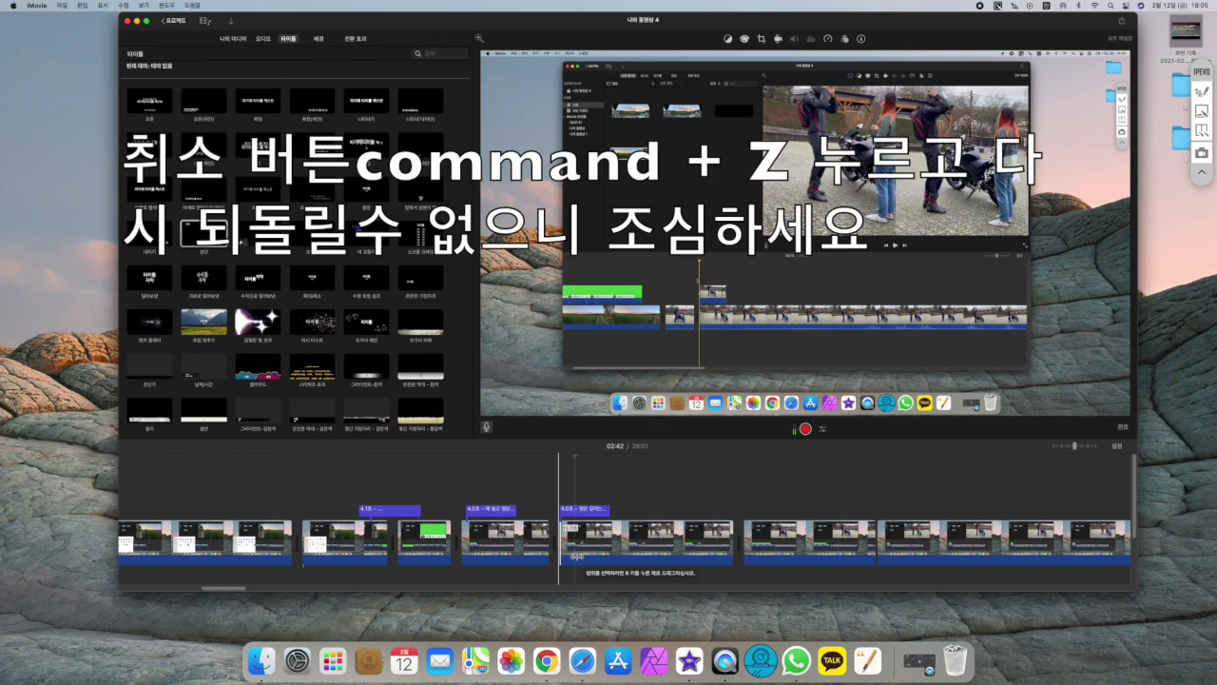
pyautogui.press('super+z')
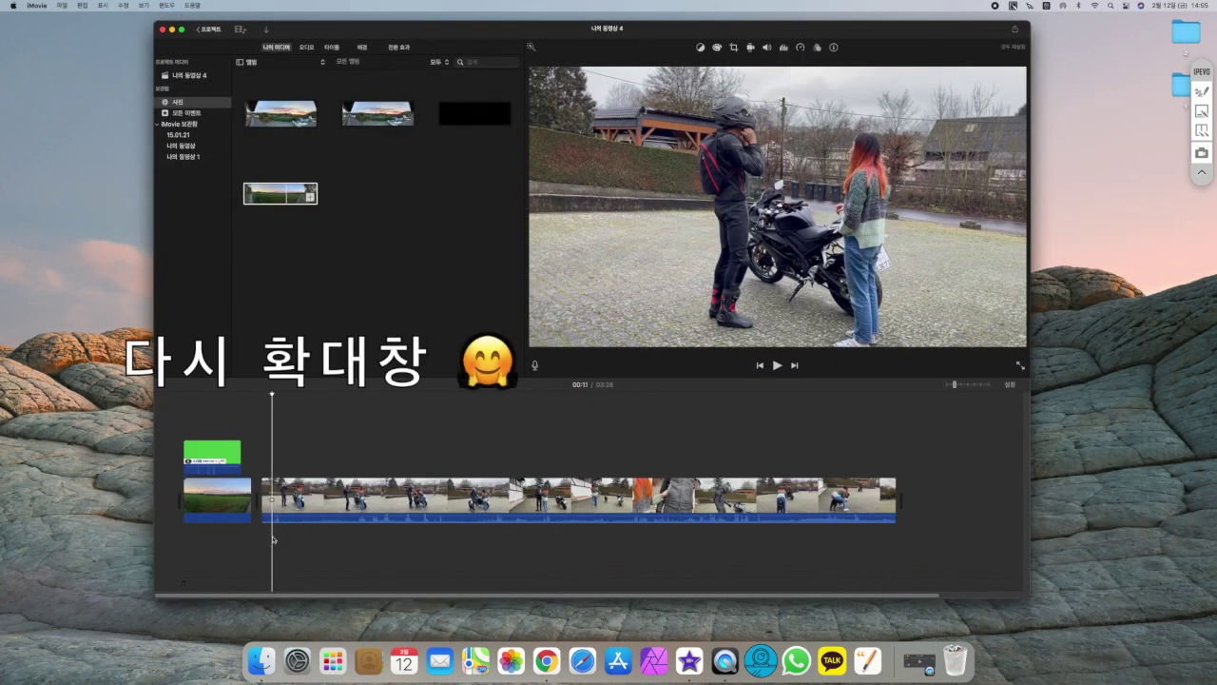
# Play the motorcycle clip and step back through its frames around the 13-second mark to find an edit point
pyautogui.press('space')
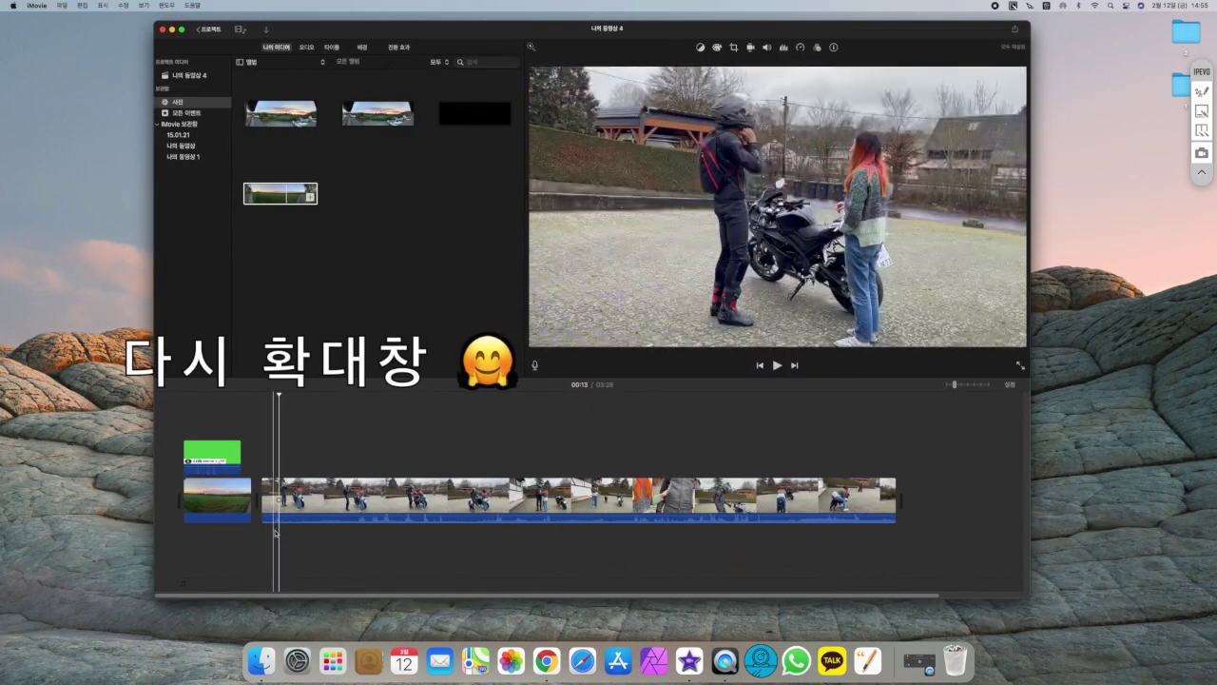
pyautogui.press('space')
pyautogui.click(295, 504)
pyautogui.press('Left')
pyautogui.press('Left')
pyautogui.press('Left')
pyautogui.press('Left')
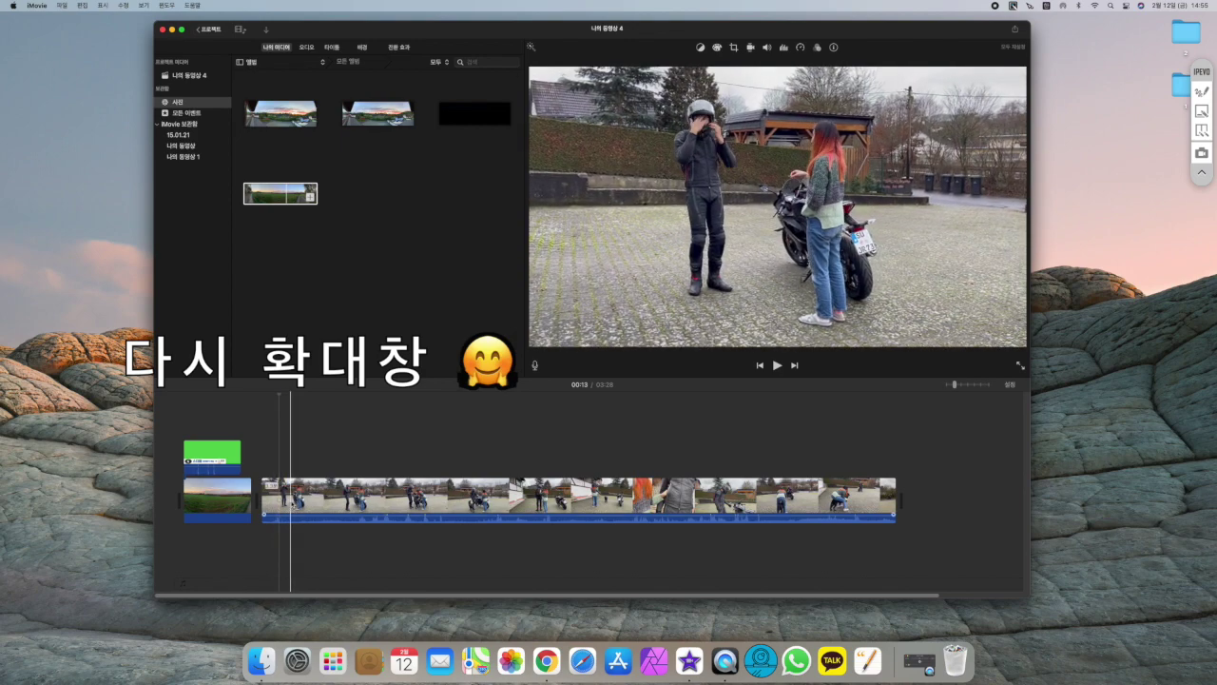
pyautogui.press('Left')
pyautogui.press('Left')
pyautogui.press('Left')
pyautogui.press('Left')
pyautogui.press('Left')
pyautogui.press('Left')
pyautogui.press('Left')
pyautogui.press('Left')
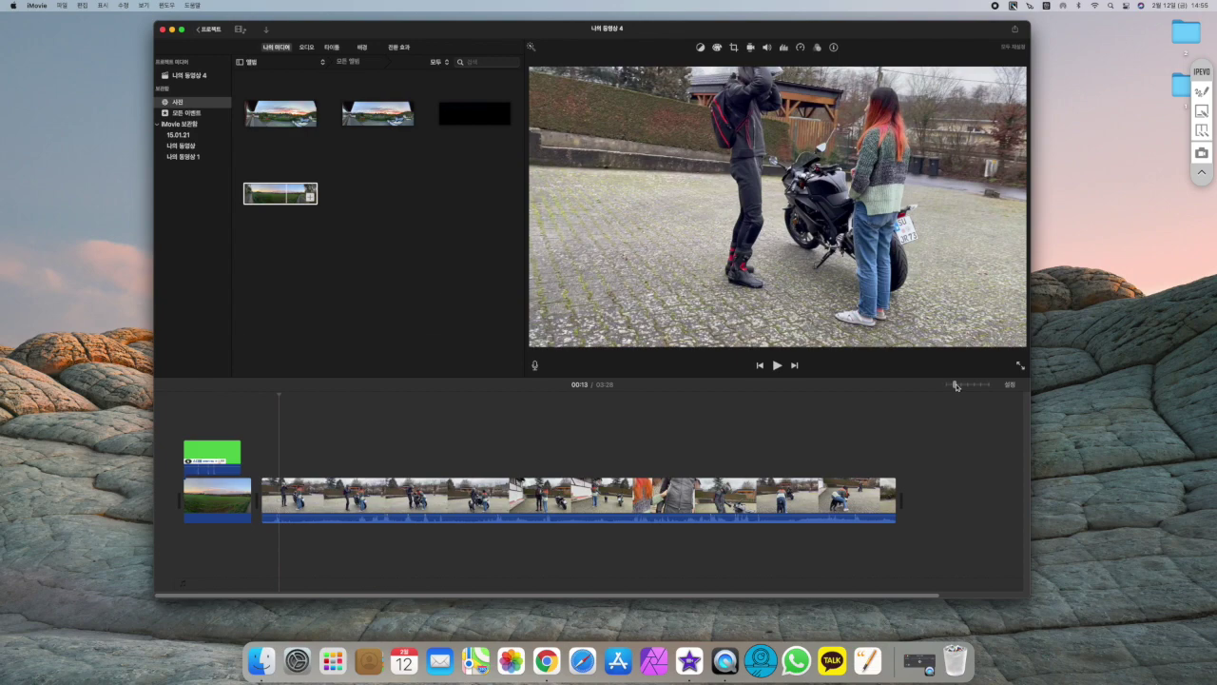
# Enlarge the timeline clips and delete a tiny range from the motorcycle clip at about 12 seconds
pyautogui.moveTo(956, 386); pyautogui.dragTo(967, 385)
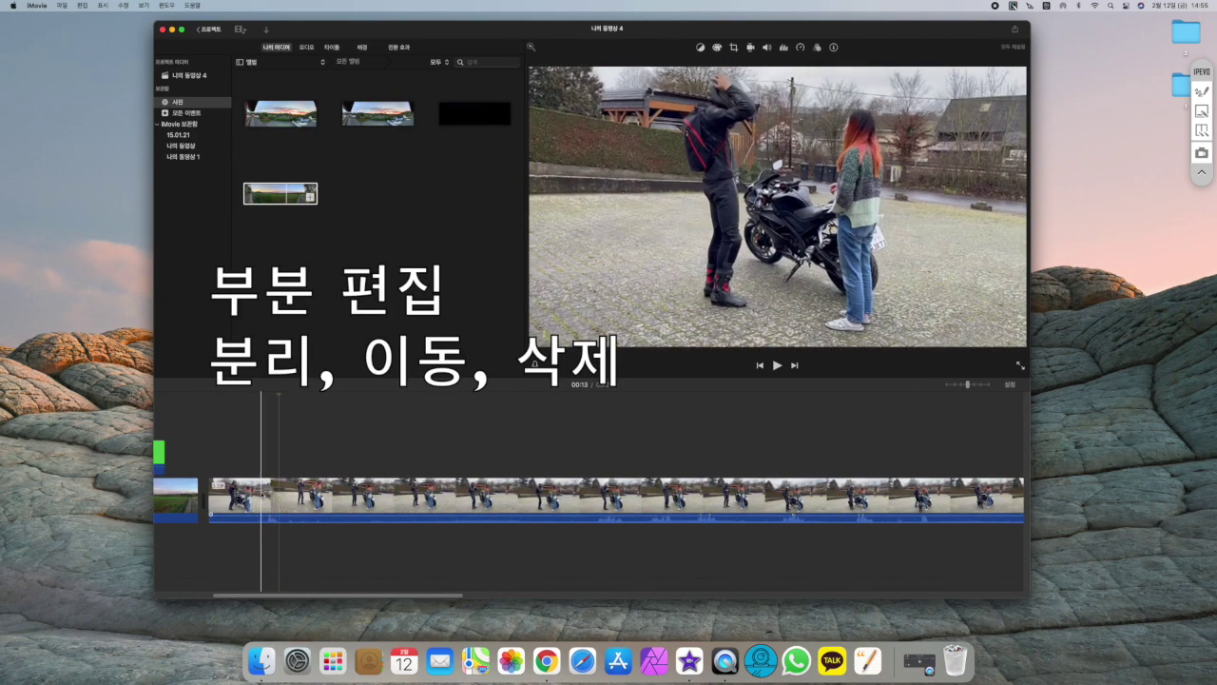
pyautogui.click(264, 501)
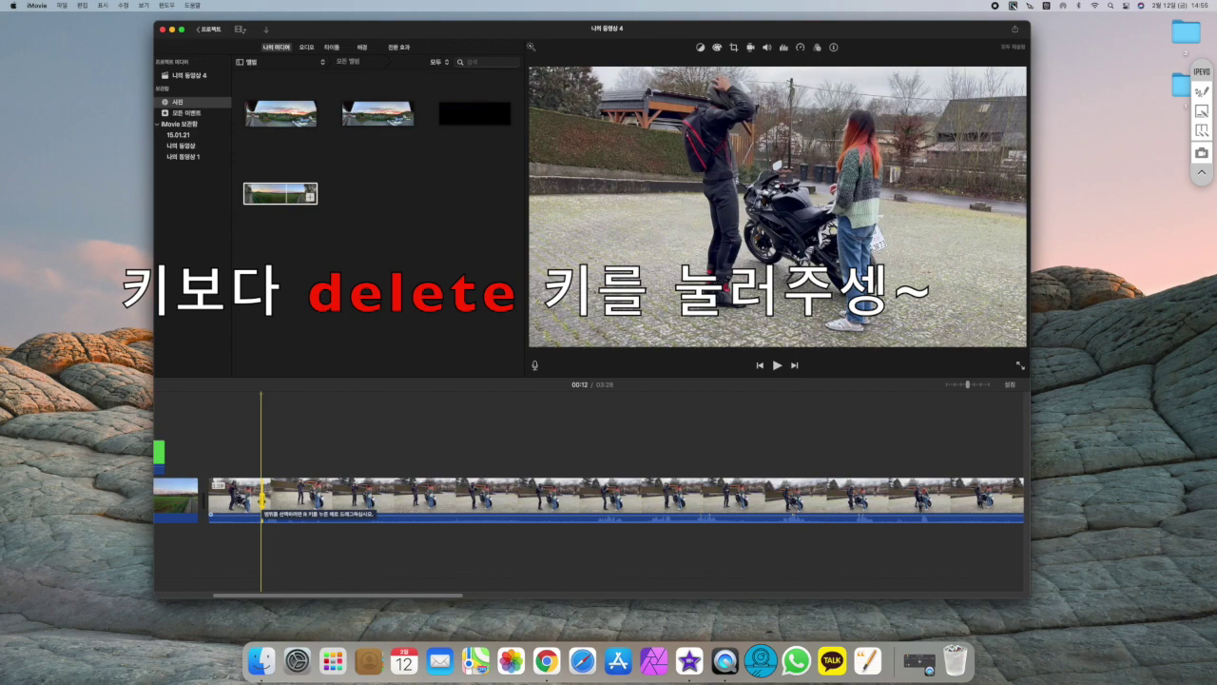
pyautogui.press('Delete')
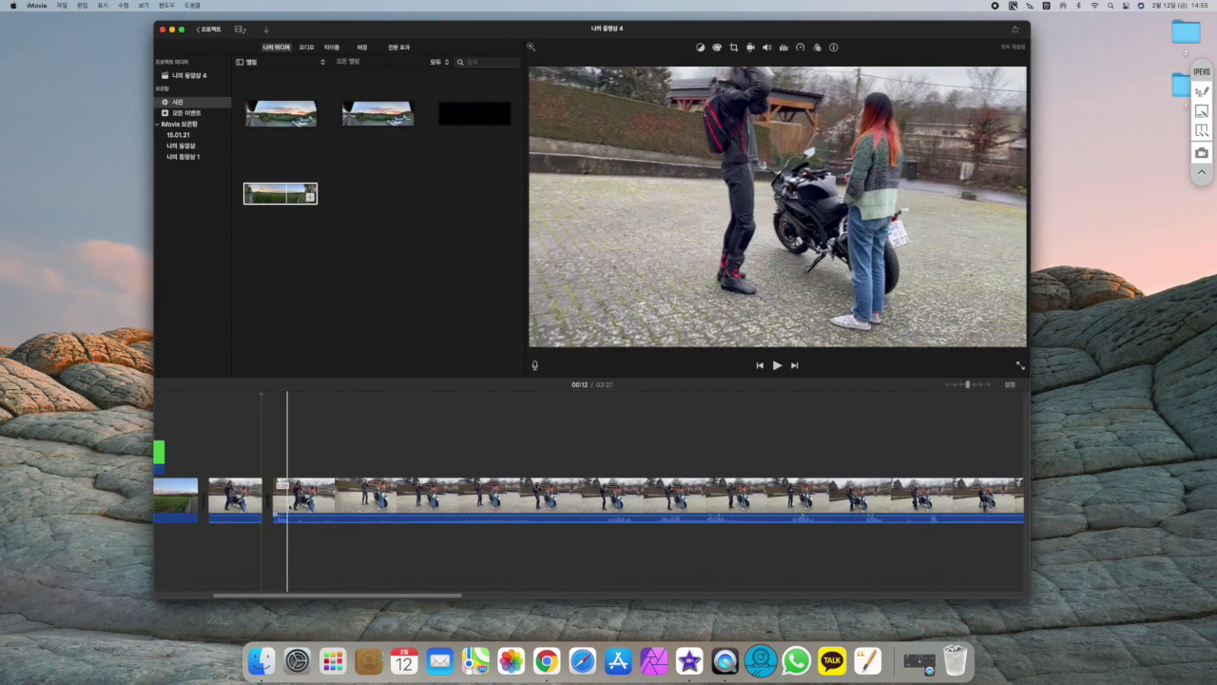
# Split the longer motorcycle clip near its start, at about 13 seconds
pyautogui.click(292, 494)
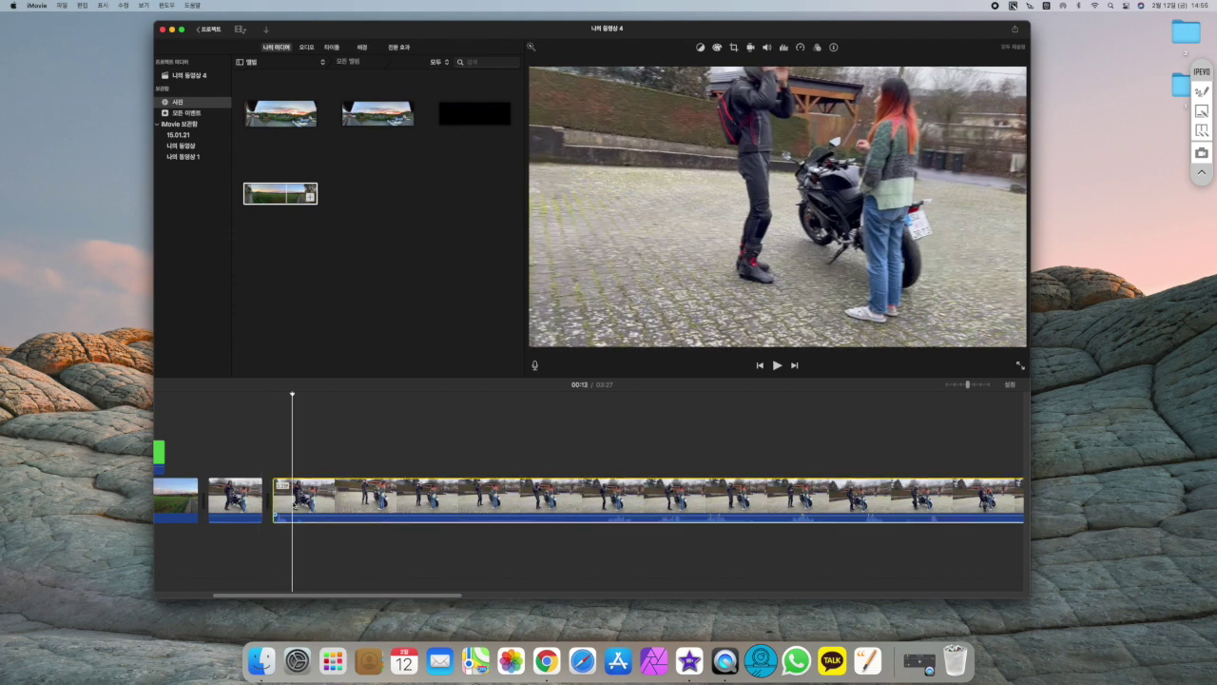
pyautogui.rightClick(292, 477)
pyautogui.press('Escape')
pyautogui.rightClick(293, 480)
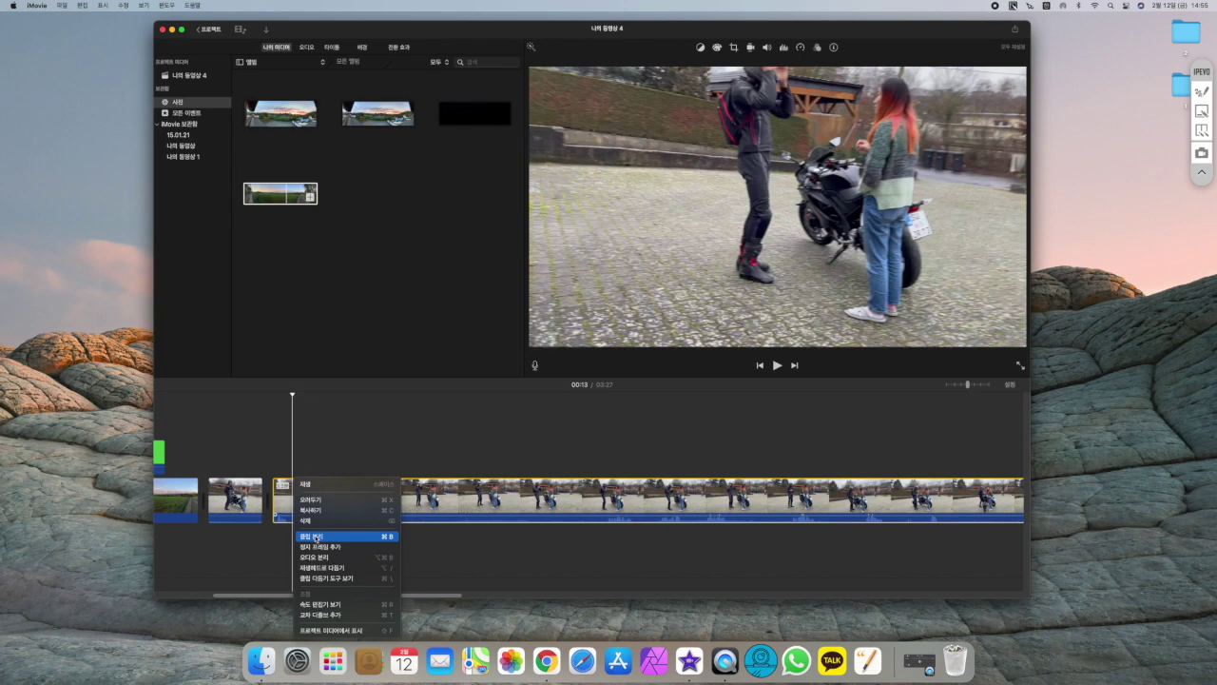
pyautogui.click(316, 537)
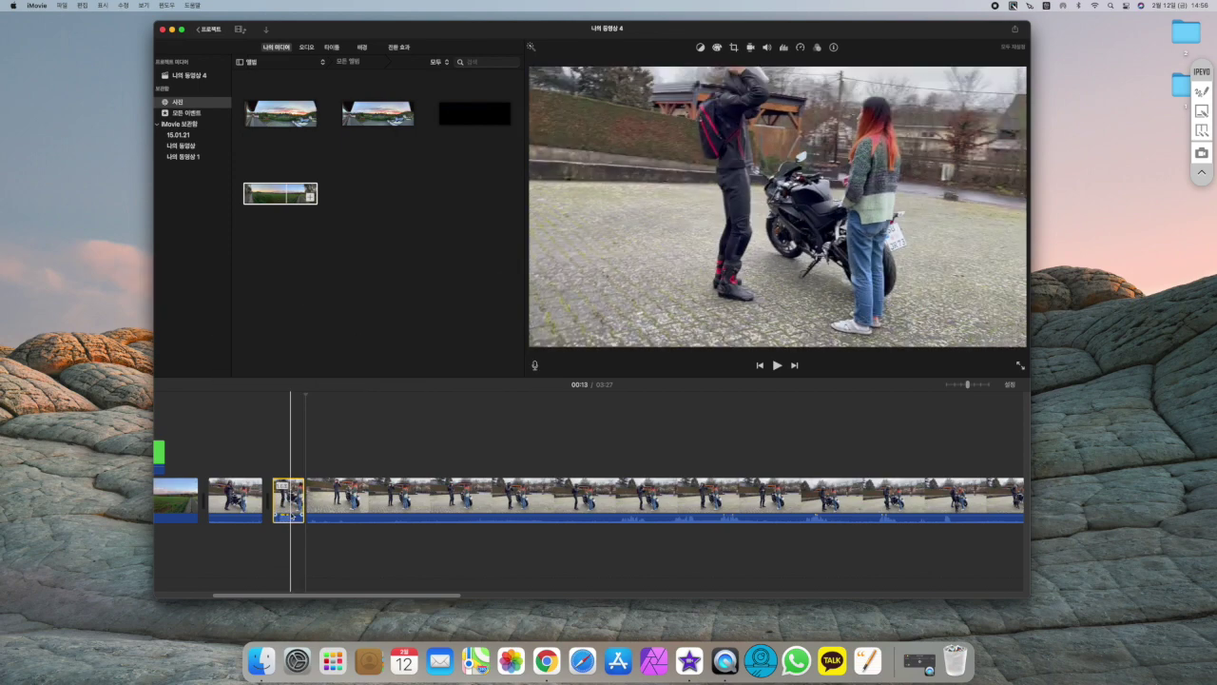
# Mark the audio strip of the short split motorcycle clip with the annotation pen, and leave drawing mode
pyautogui.click(291, 515)
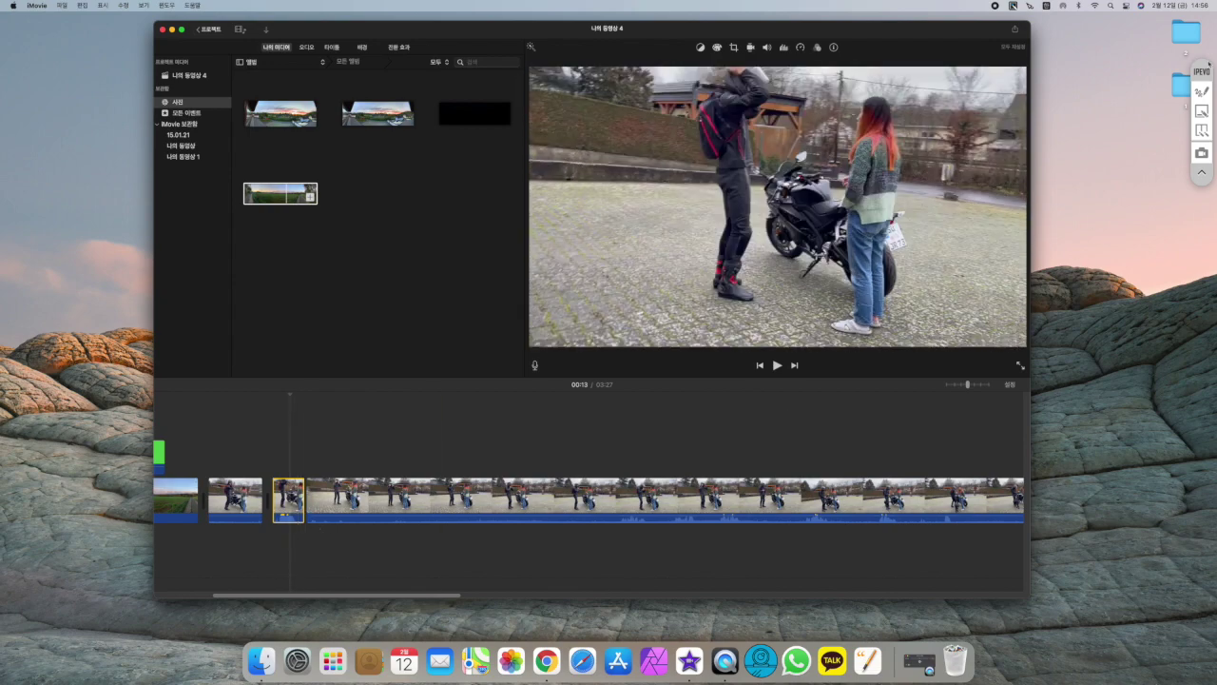
pyautogui.click(1202, 92)
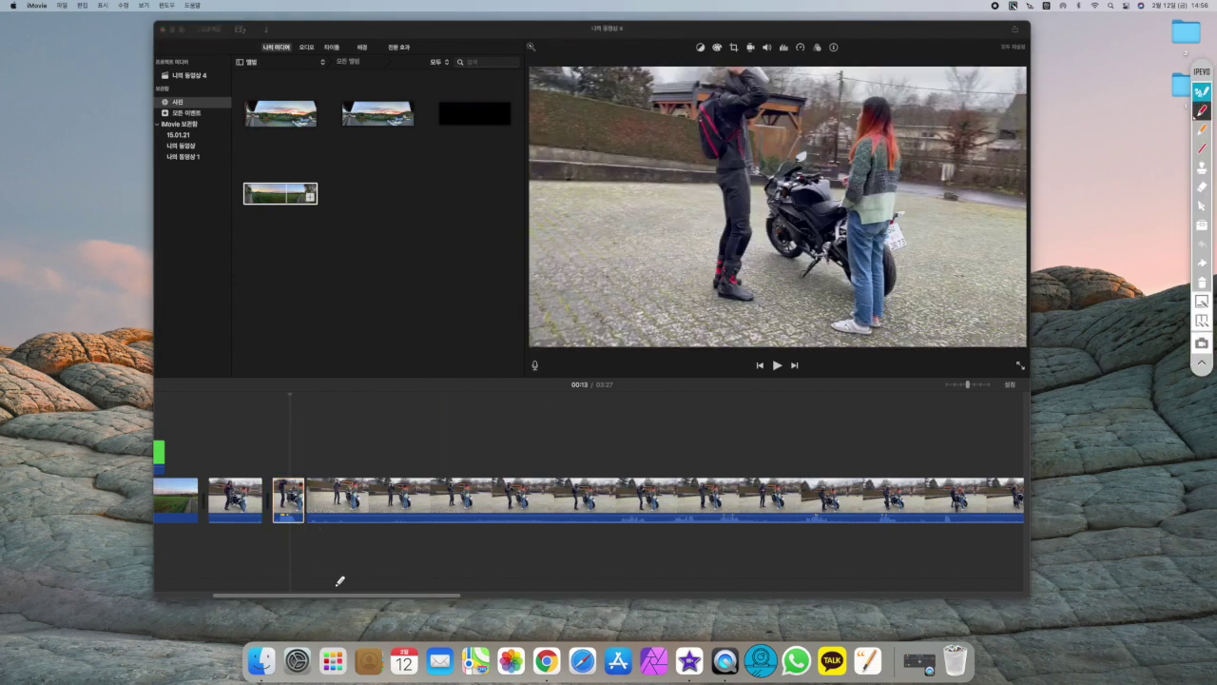
pyautogui.moveTo(310, 526); pyautogui.dragTo(301, 506)
pyautogui.click(1201, 110)
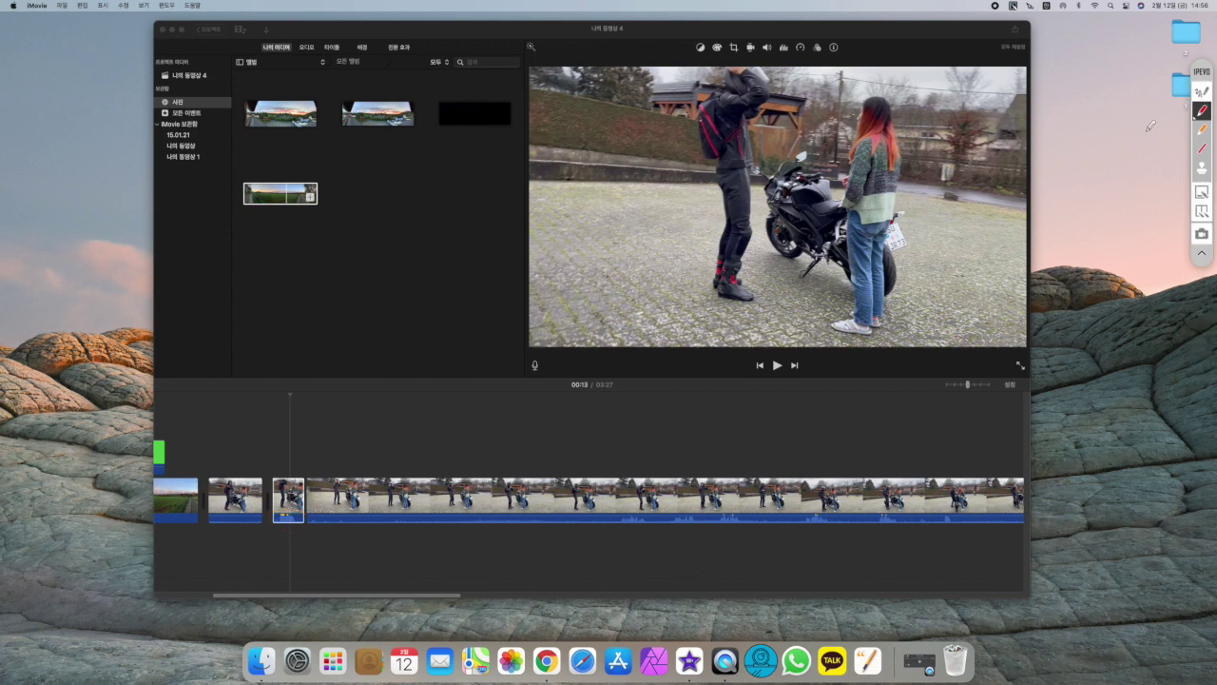
# Adjust the short motorcycle clip's volume, trying 355% and 1%, and play it from its start
pyautogui.click(290, 519)
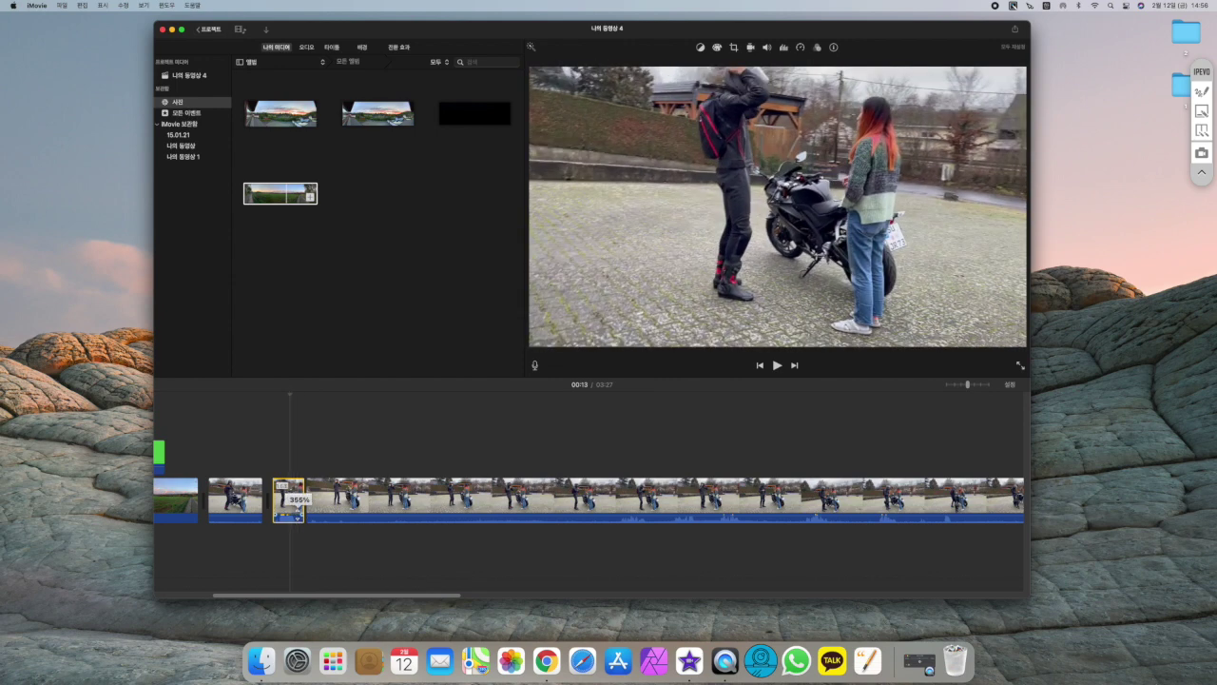
pyautogui.moveTo(297, 517); pyautogui.dragTo(299, 518)
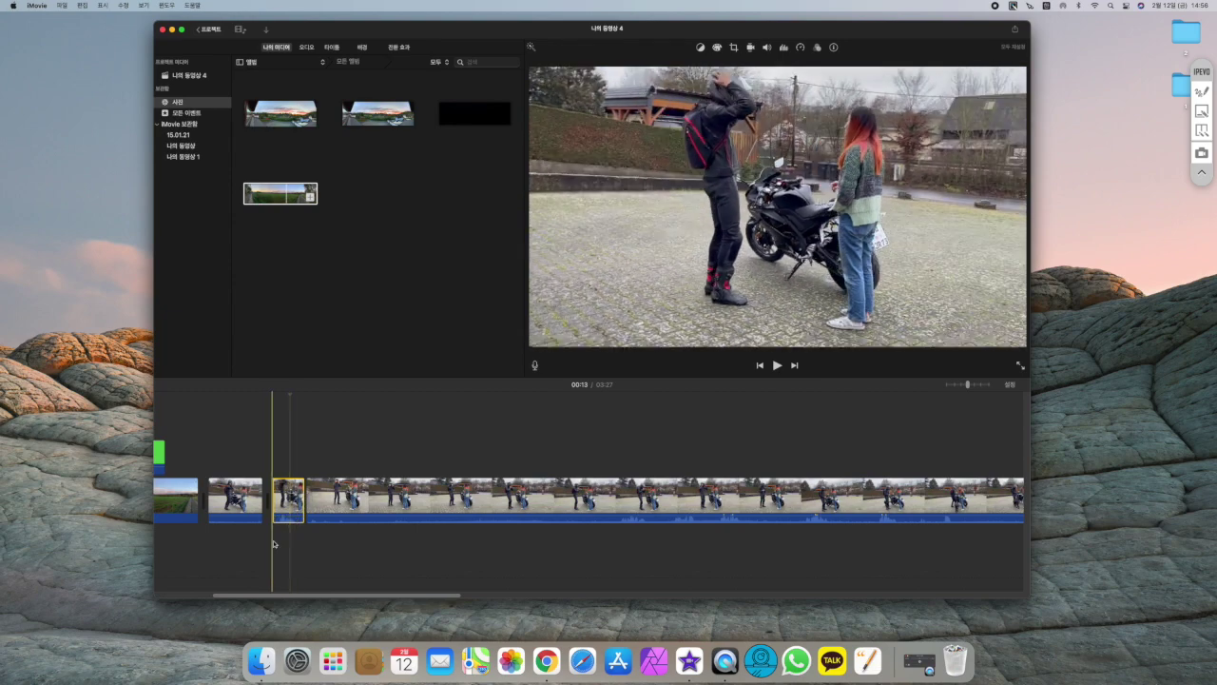
pyautogui.click(270, 547)
pyautogui.press('space')
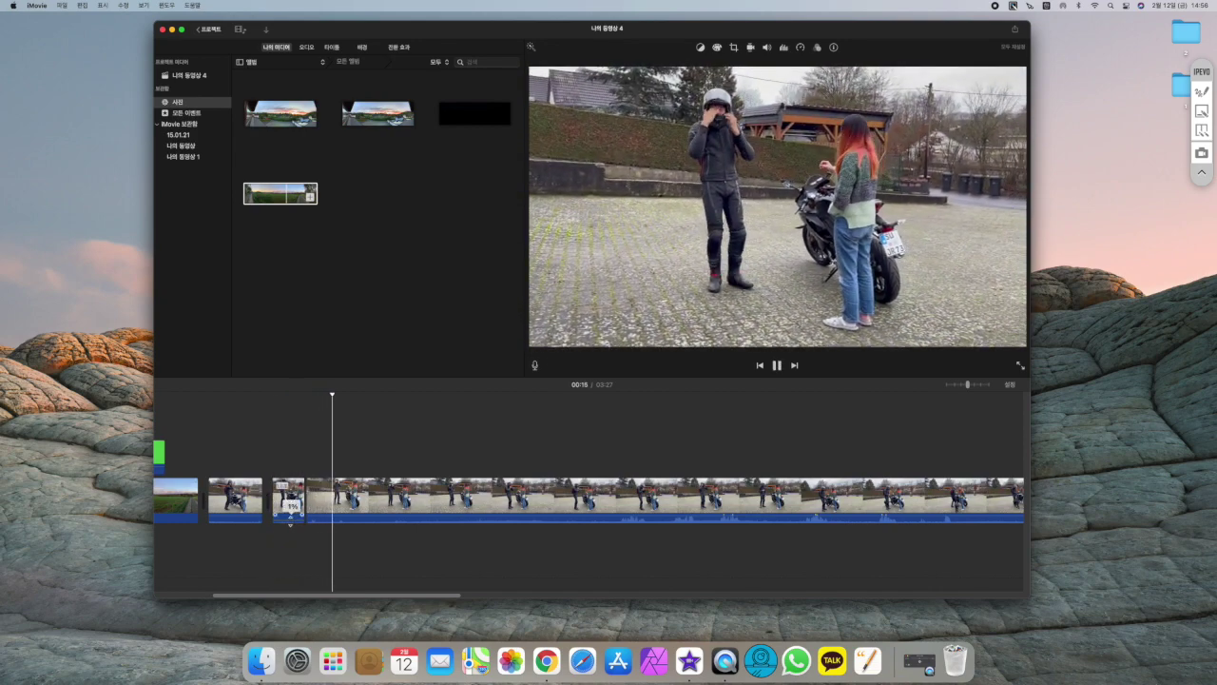
pyautogui.click(269, 552)
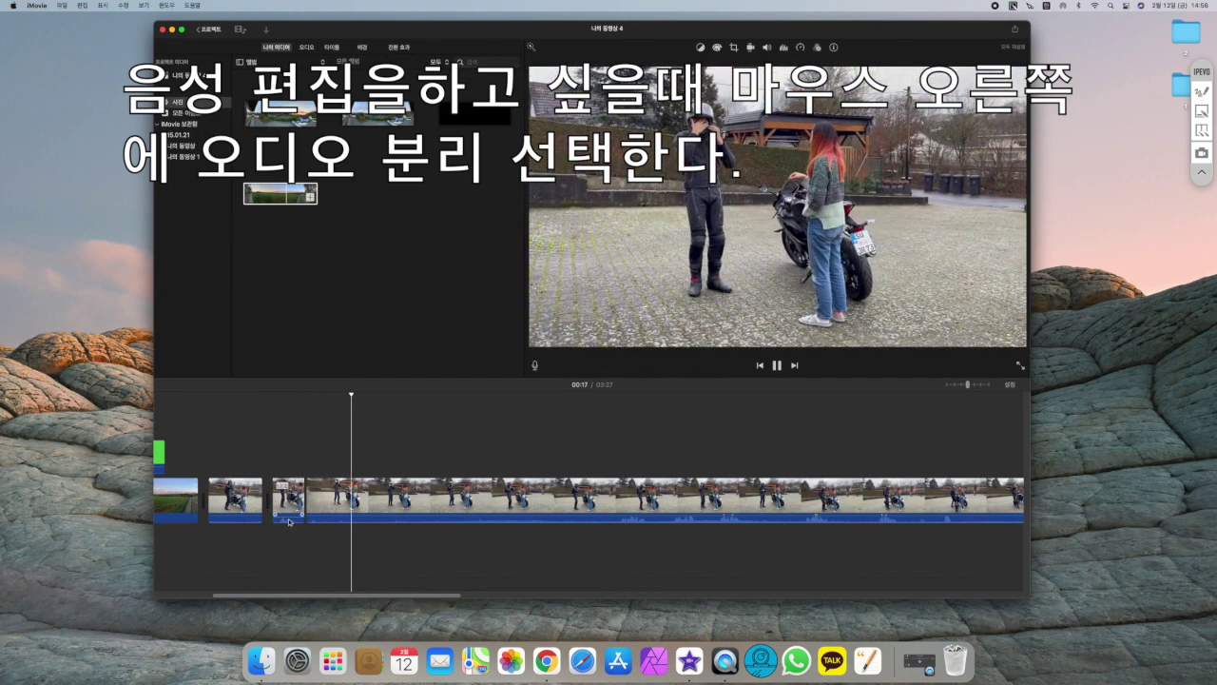
# Detach the audio from the short motorcycle clip
pyautogui.click(289, 521)
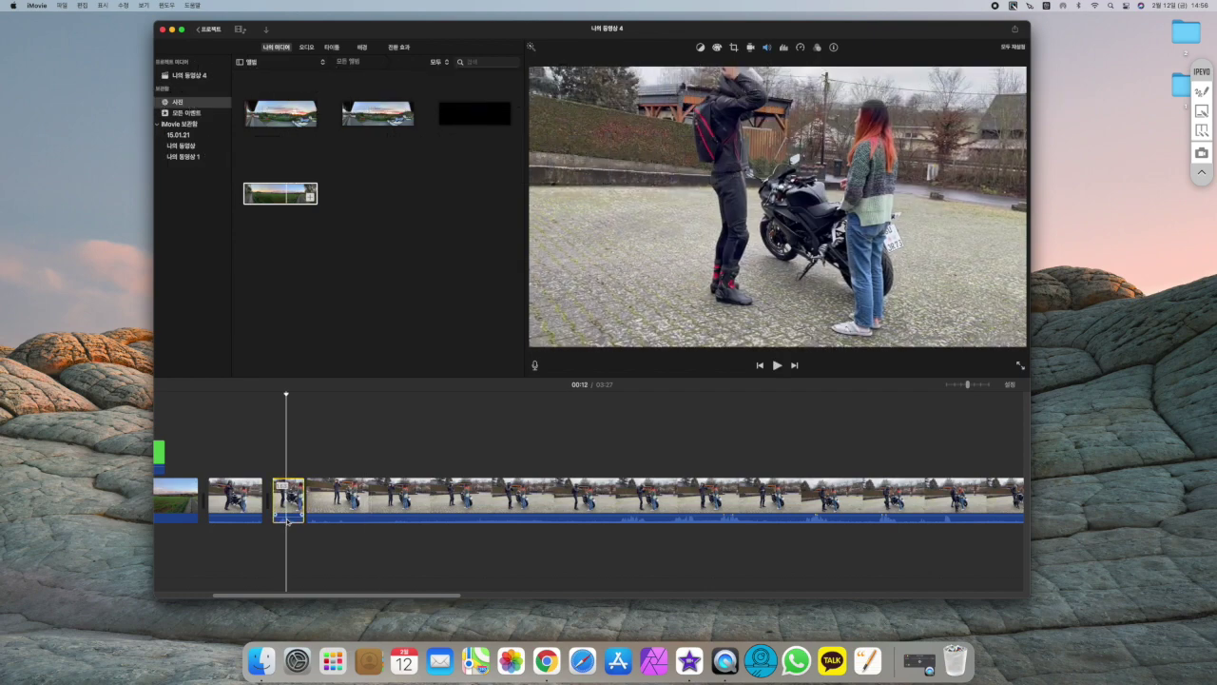
pyautogui.rightClick(289, 522)
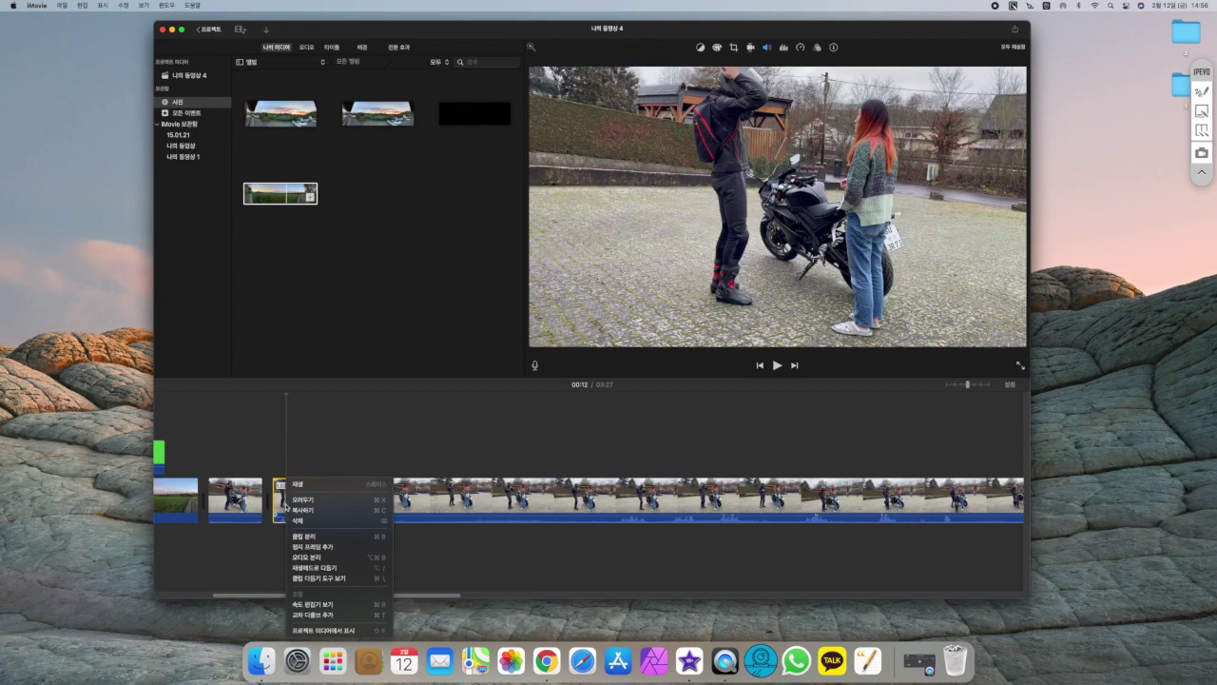
pyautogui.click(305, 557)
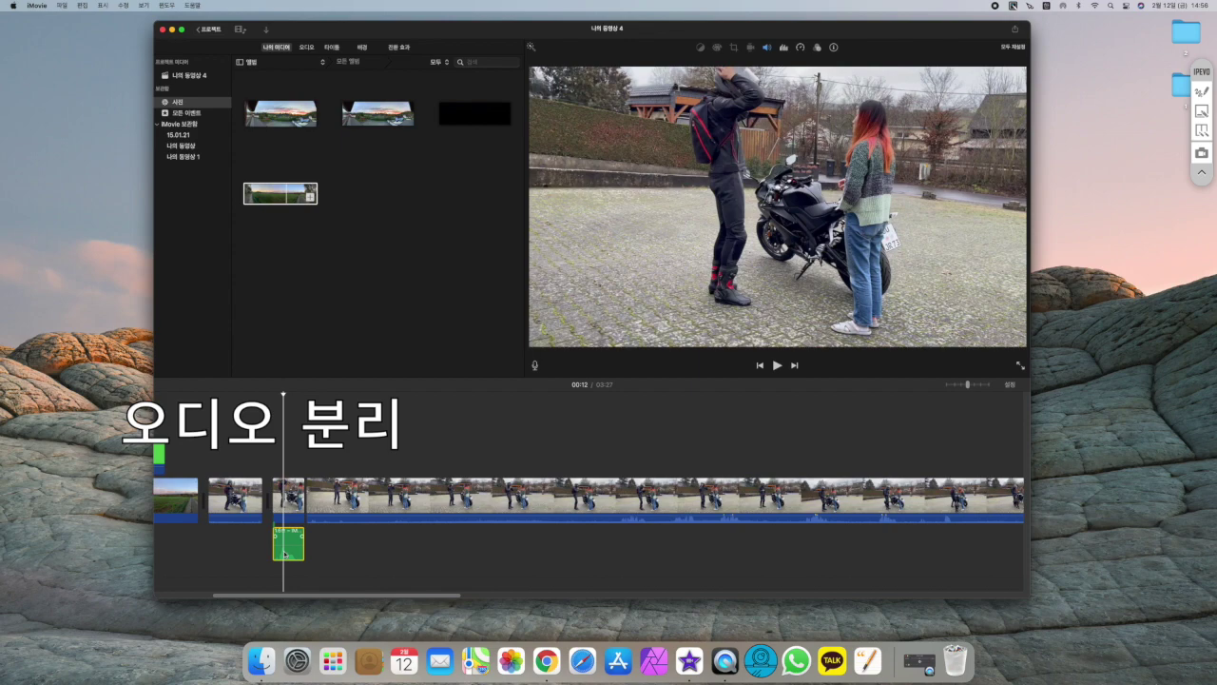
# Delete the short motorcycle clip's detached audio and overlay the clip above the start of the longer motorcycle clip
pyautogui.press('Delete')
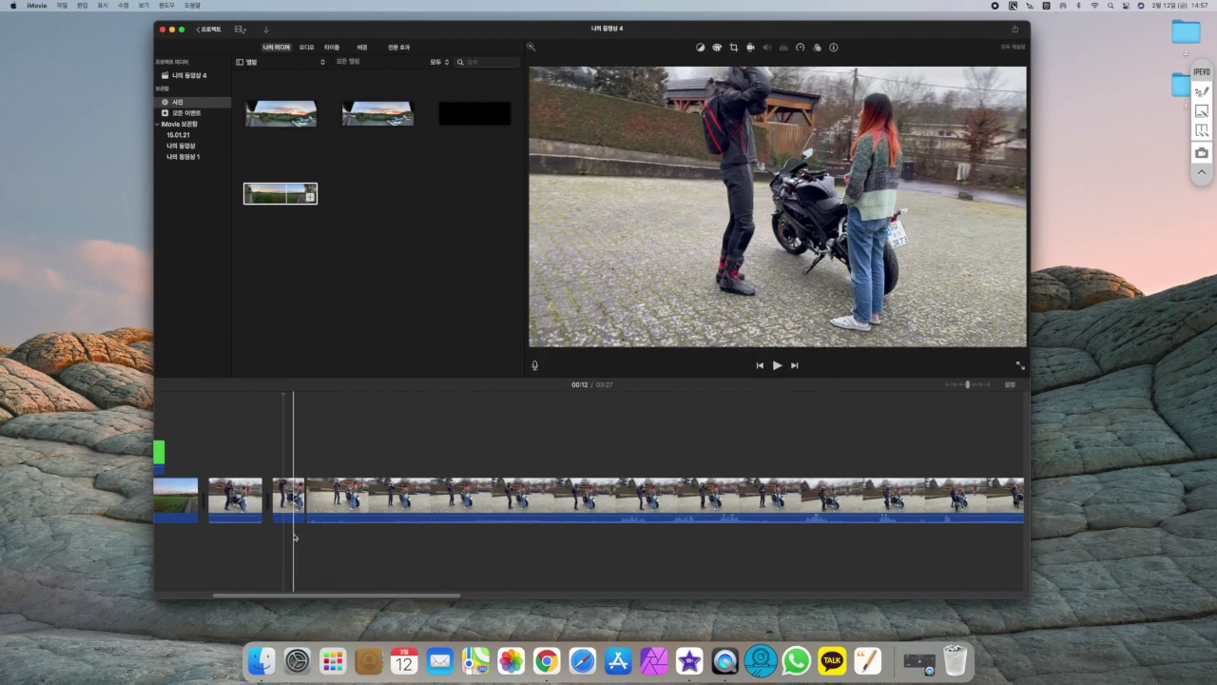
pyautogui.press('super+equal')
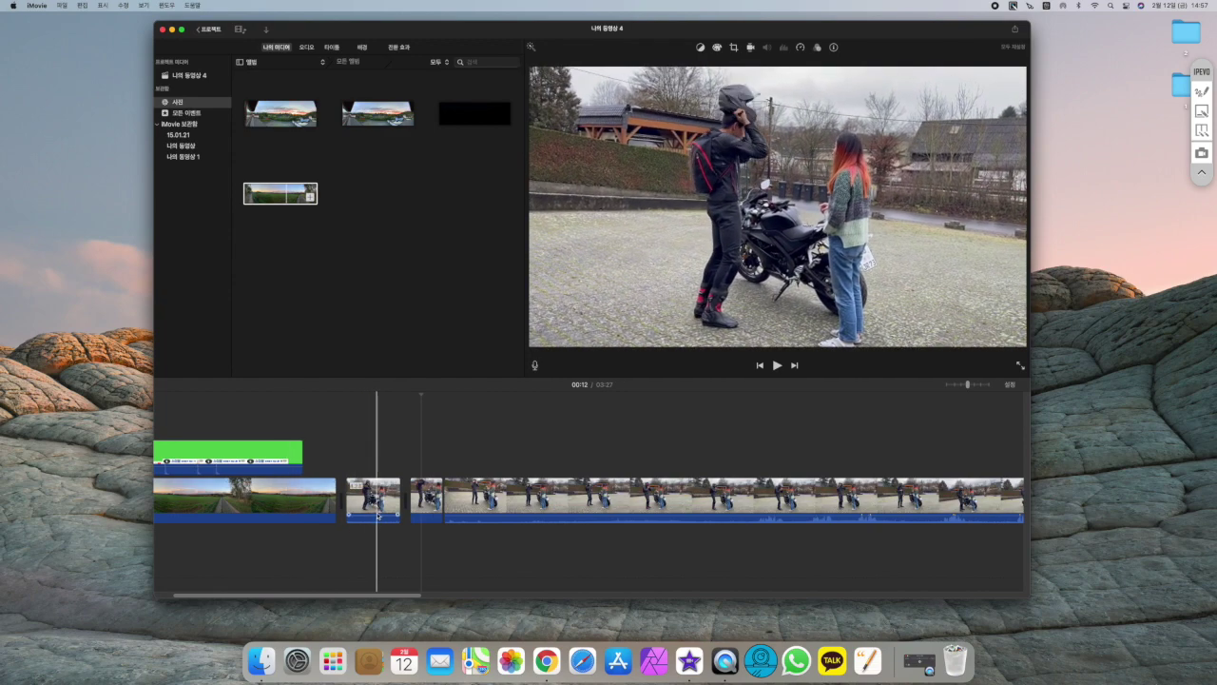
pyautogui.click(415, 514)
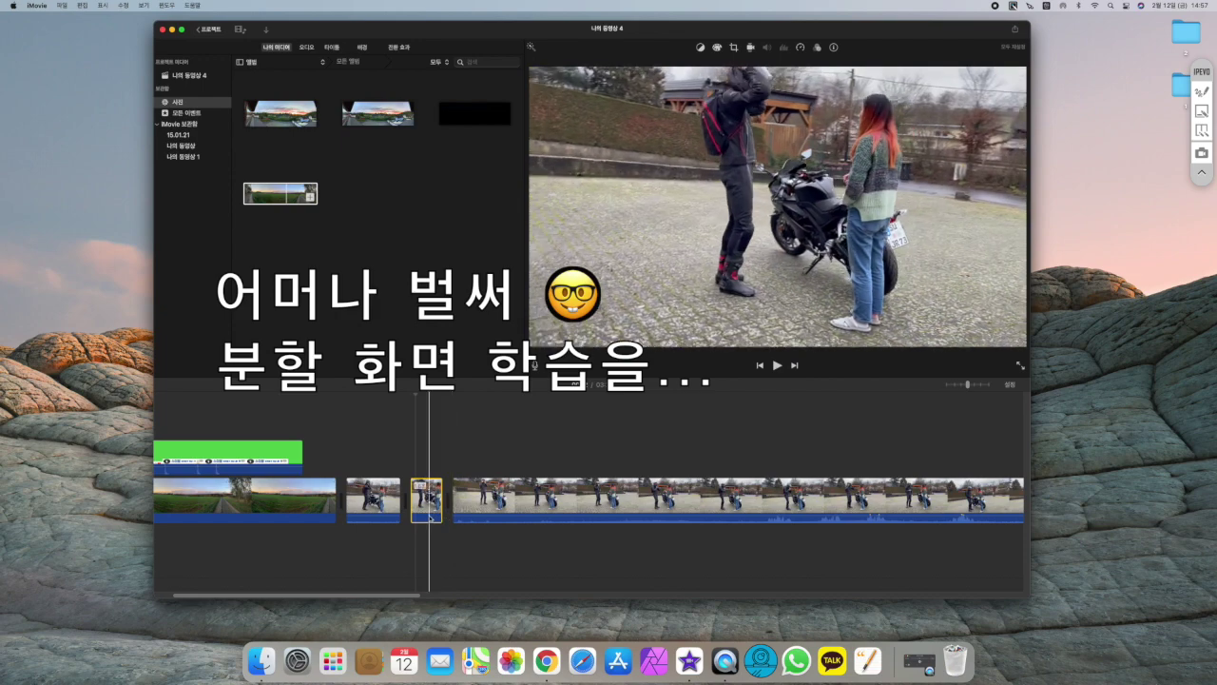
pyautogui.click(457, 513)
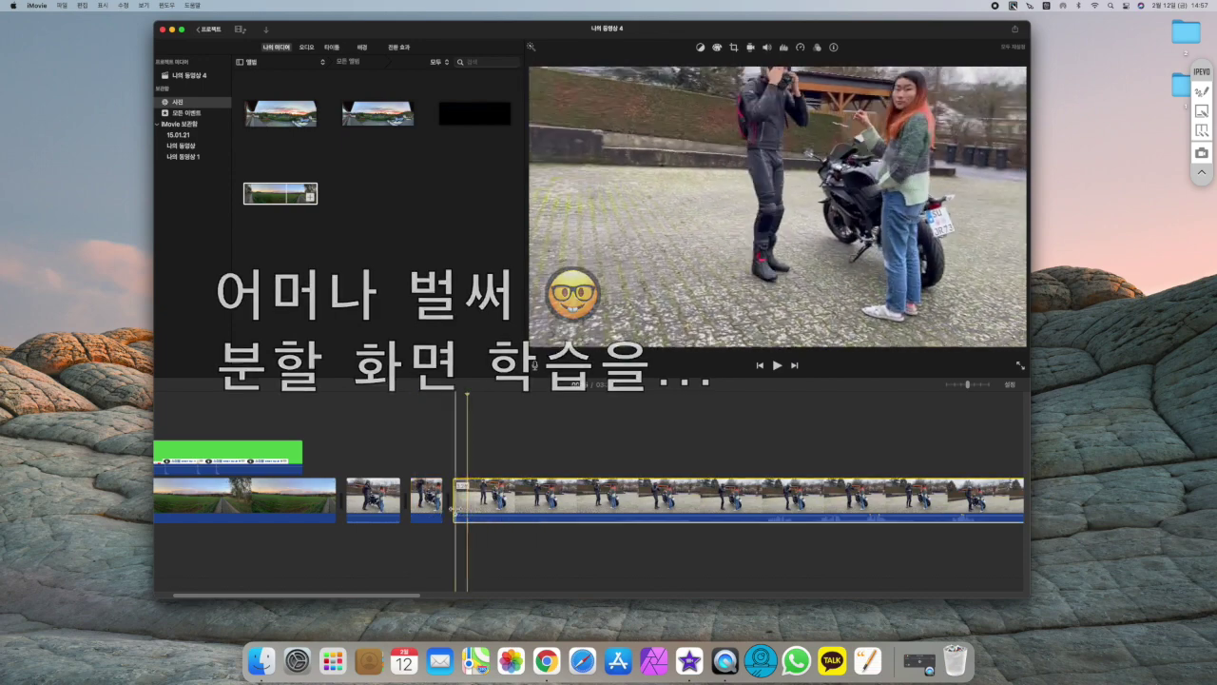
pyautogui.moveTo(427, 504); pyautogui.dragTo(430, 470)
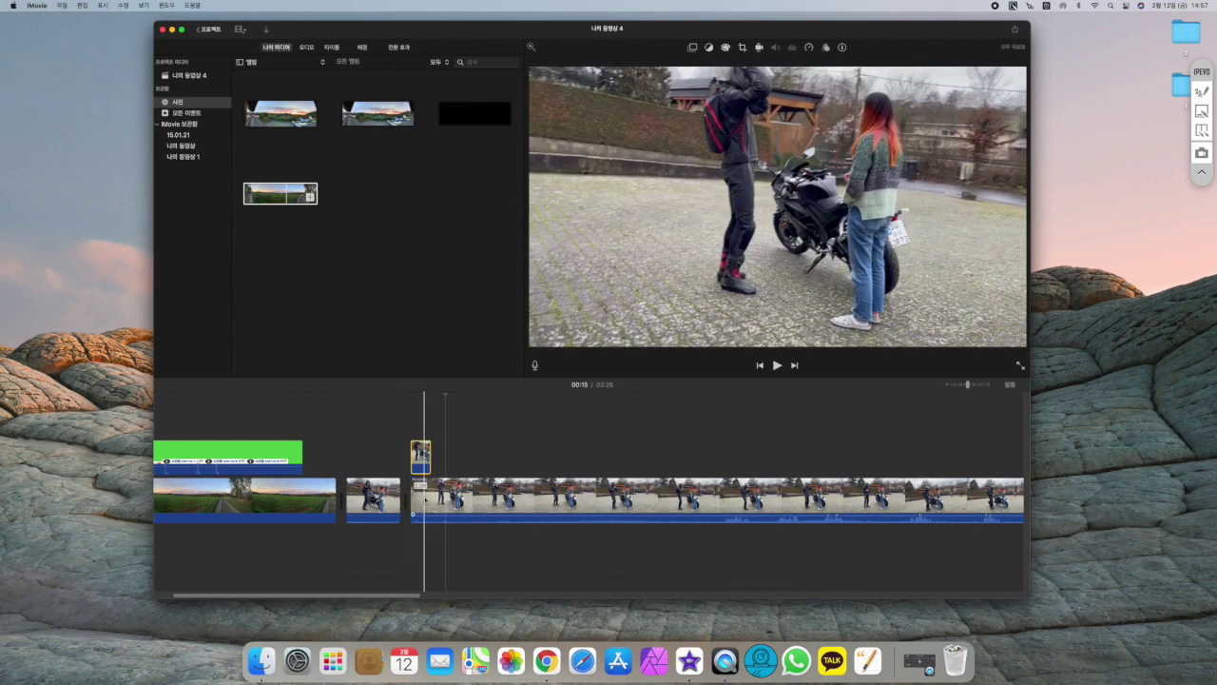
# Set the short overlaid motorcycle clip to split screen (분할 화면) and position it on the right (오른쪽)
pyautogui.click(422, 447)
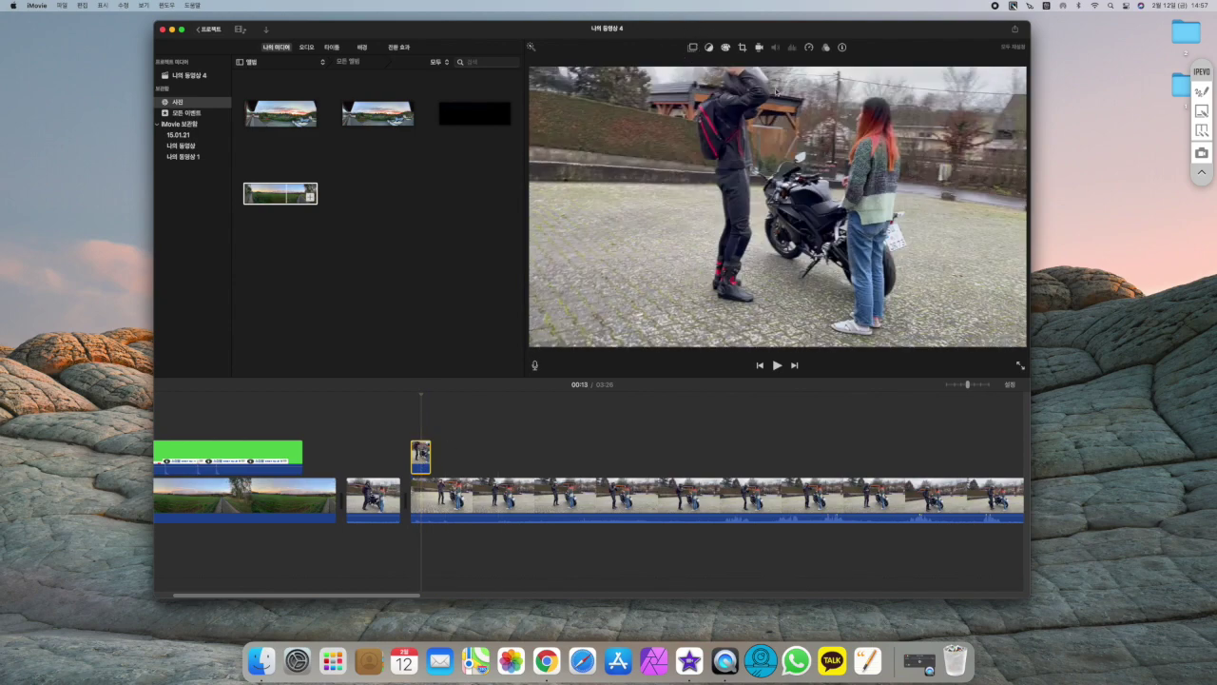
pyautogui.click(694, 48)
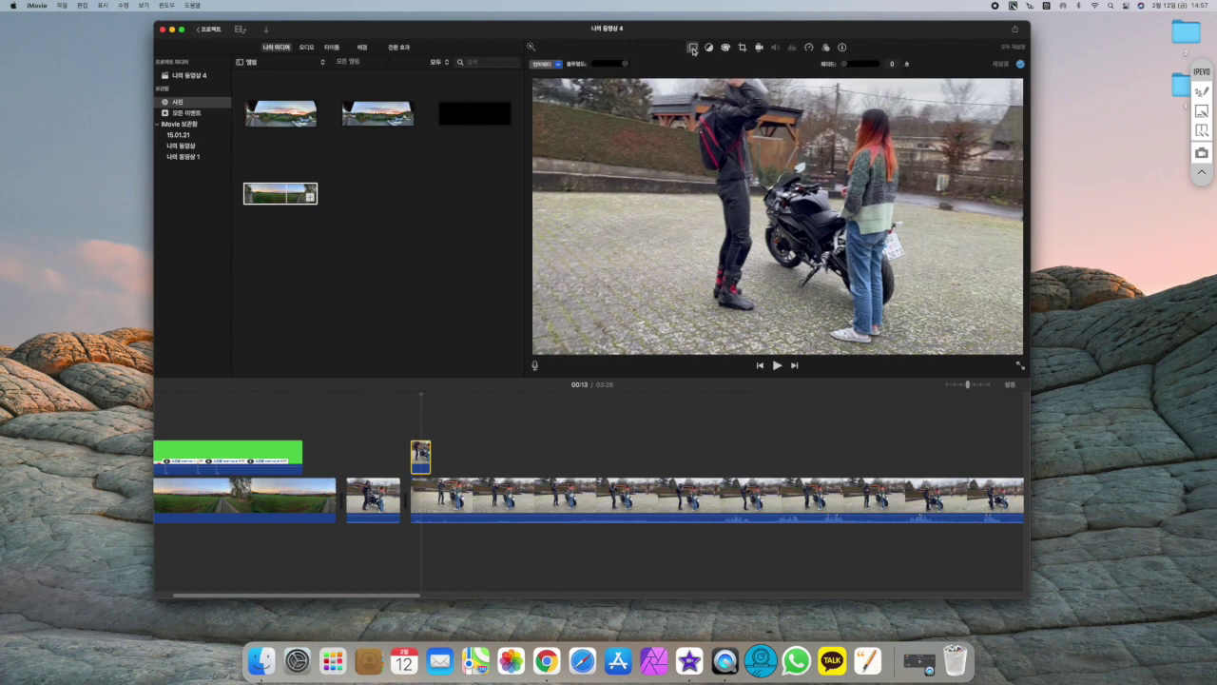
pyautogui.click(557, 64)
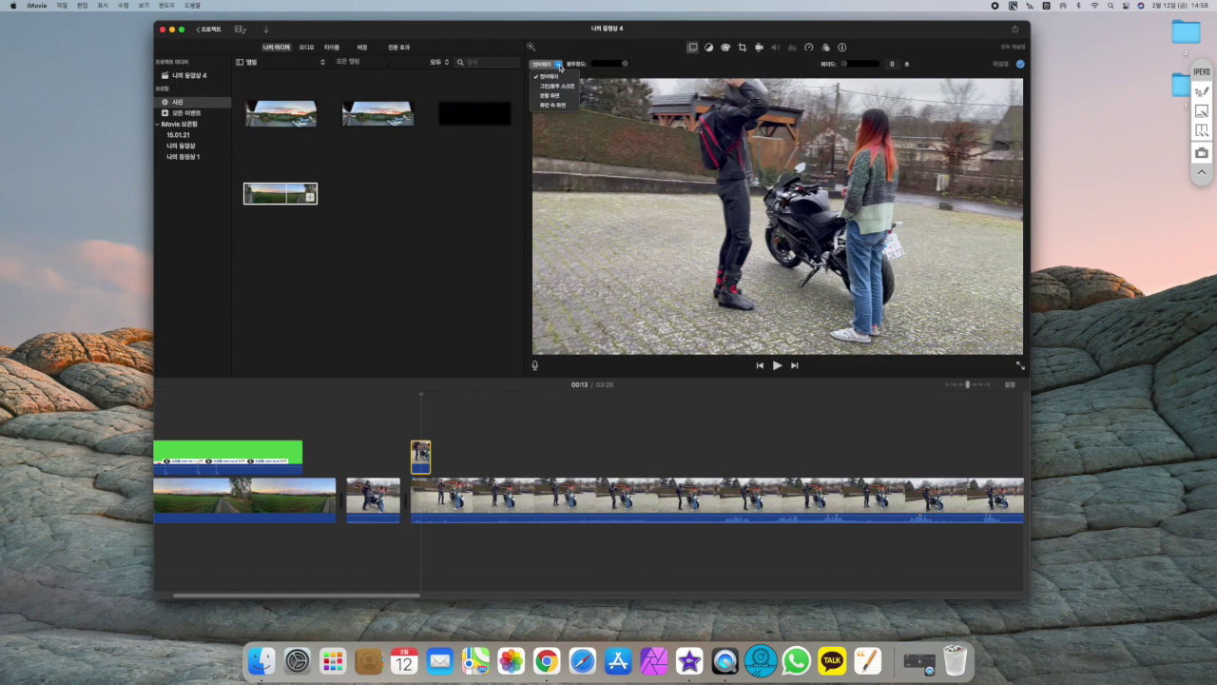
pyautogui.click(556, 96)
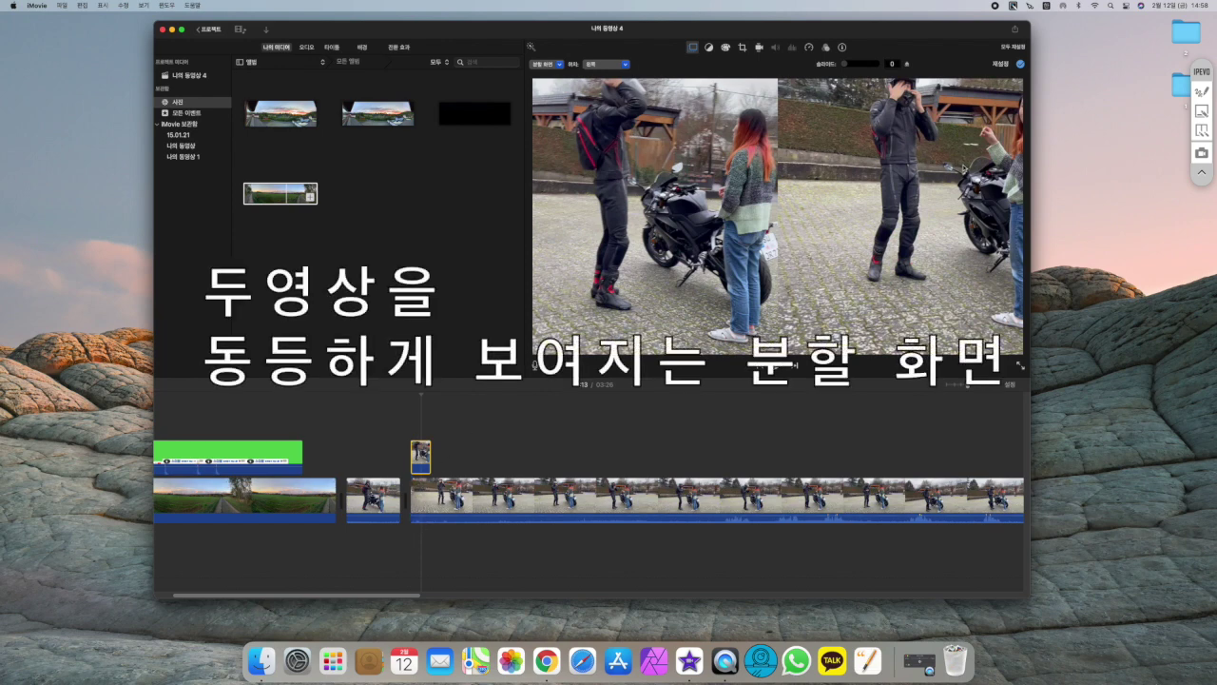
pyautogui.click(626, 66)
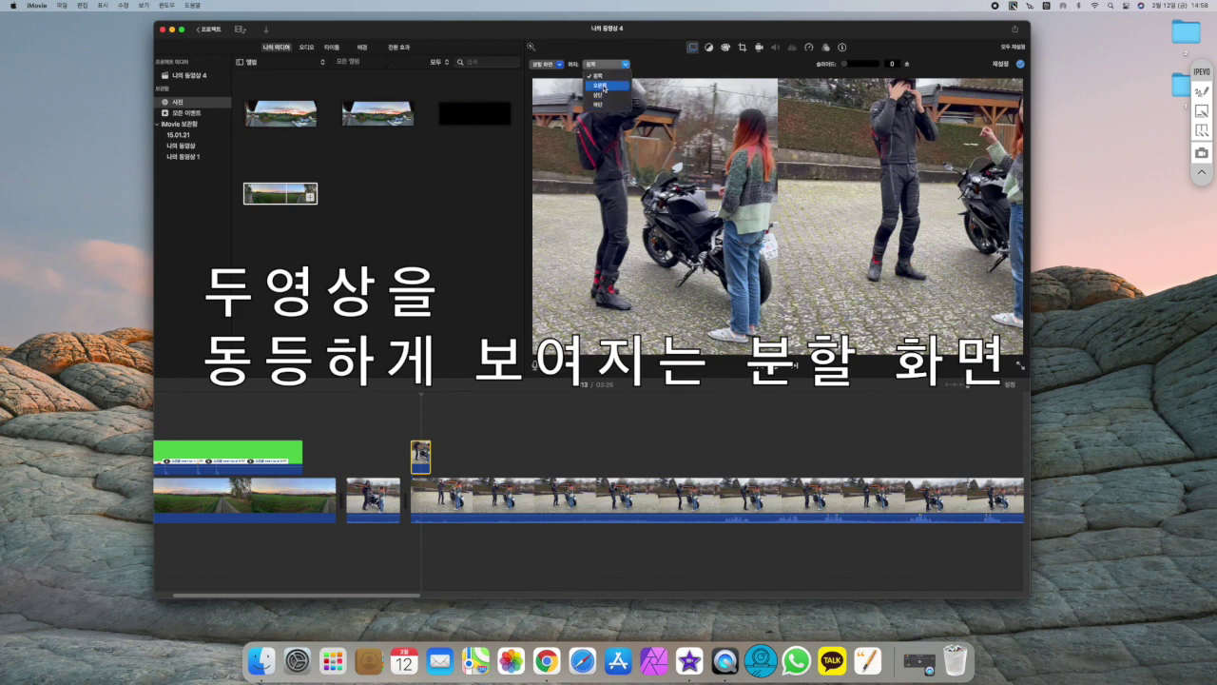
pyautogui.click(604, 87)
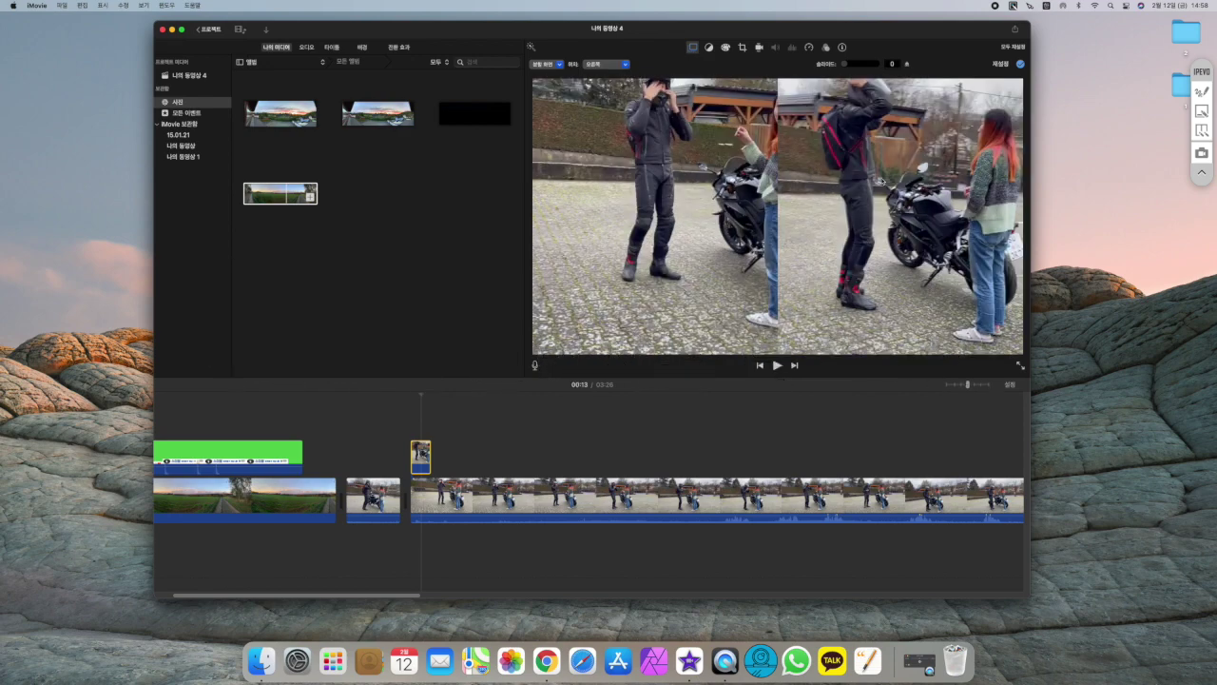
pyautogui.click(623, 65)
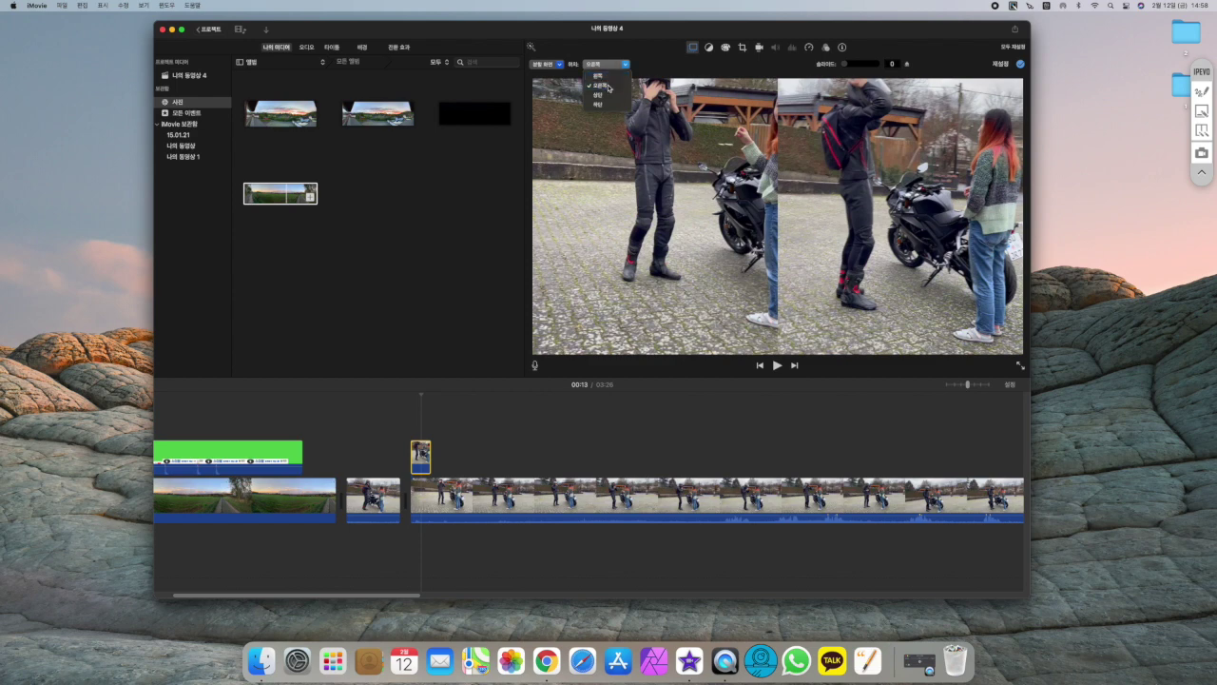
pyautogui.click(608, 86)
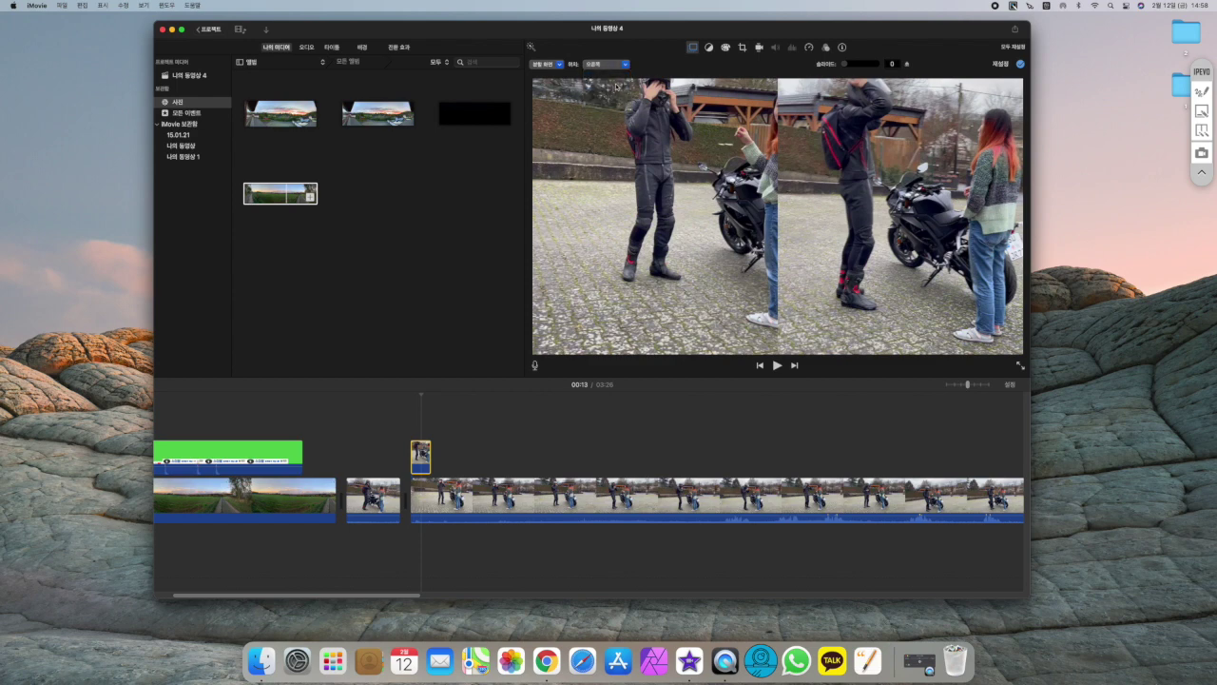
# Lengthen the split-screen overlay clip to about 4 seconds and play it from its start
pyautogui.click(408, 420)
pyautogui.press('space')
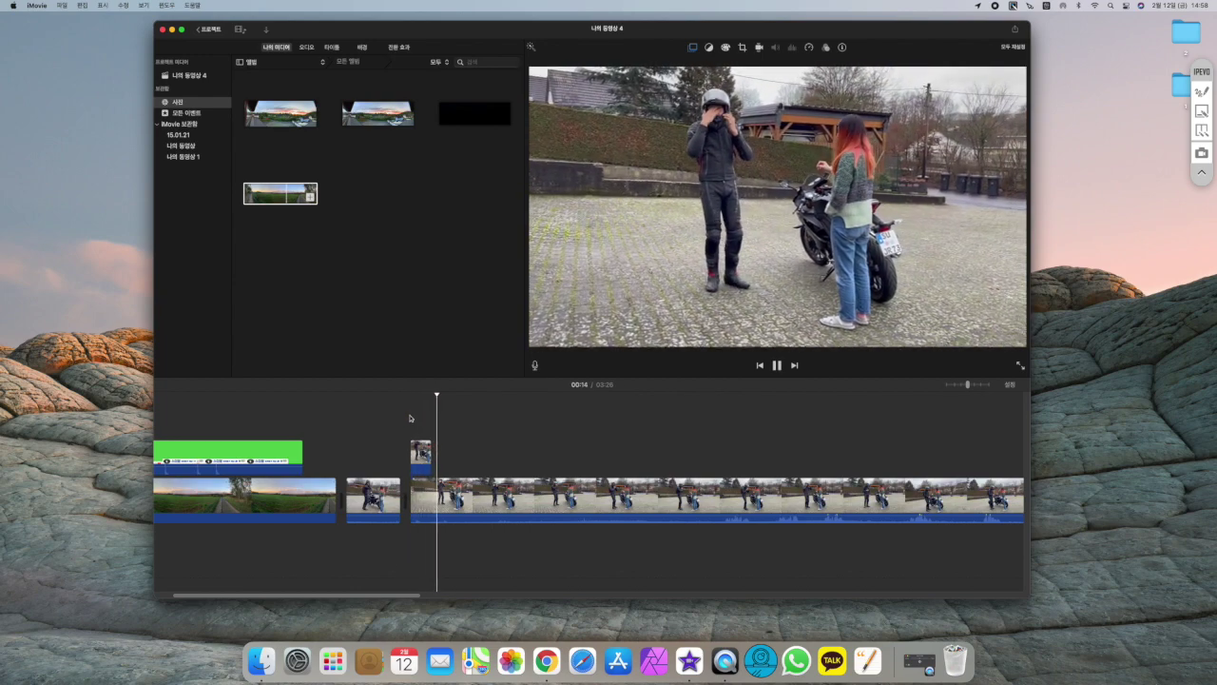
pyautogui.moveTo(432, 458); pyautogui.dragTo(461, 457)
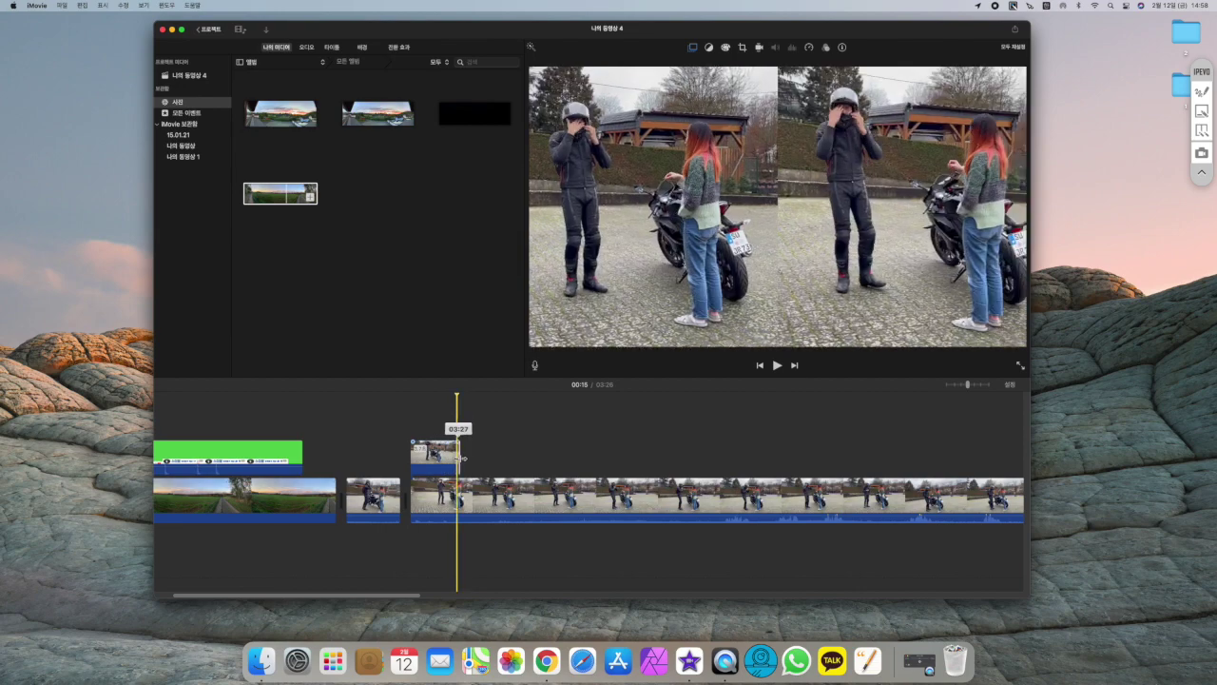
pyautogui.click(409, 430)
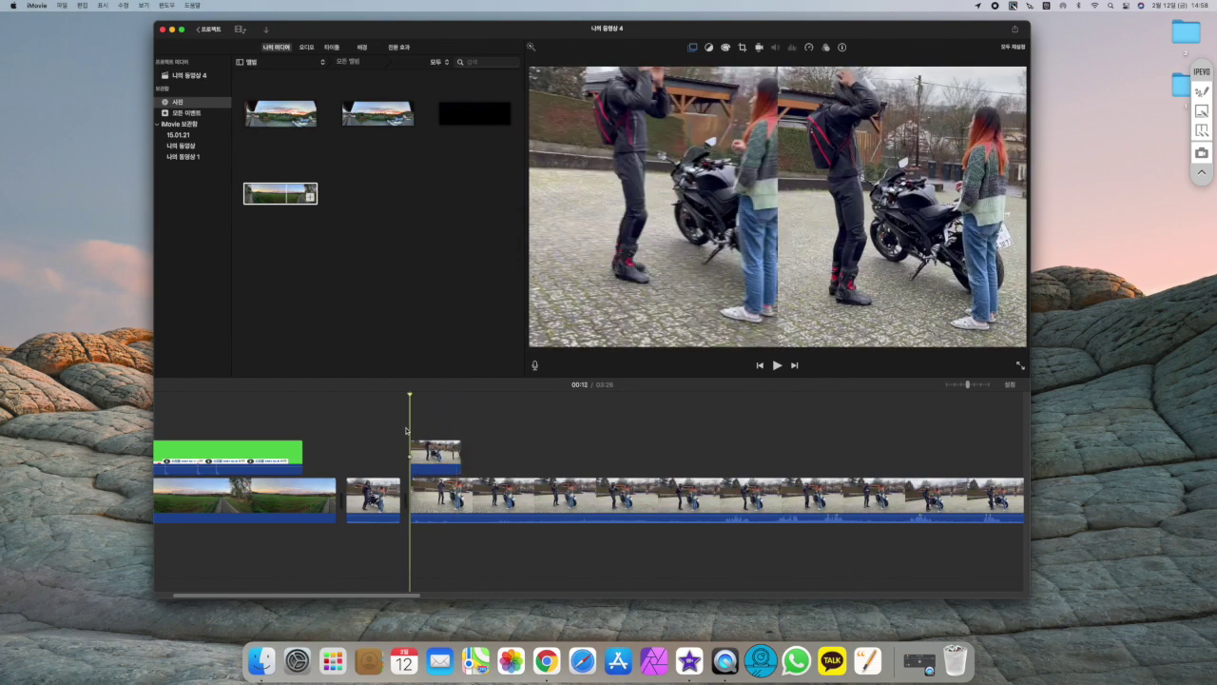
pyautogui.press('space')
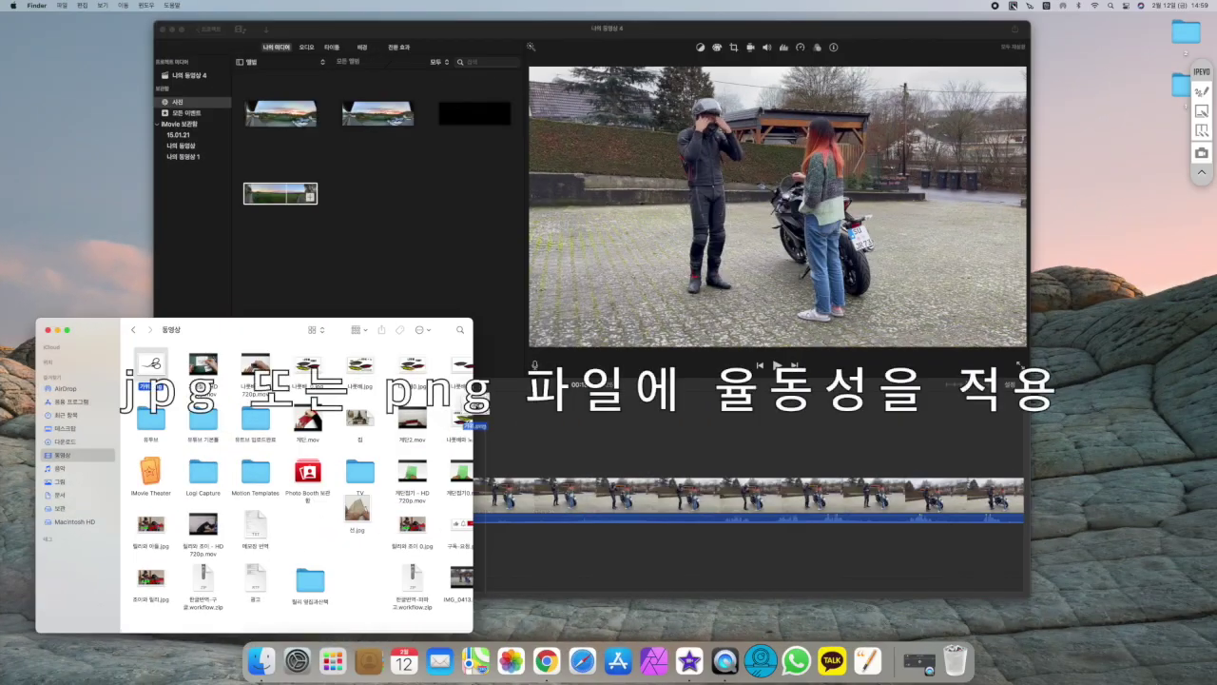
# Add the scissors image file above the longer motorcycle clip at about 18 seconds, and close the Finder window
pyautogui.moveTo(149, 363); pyautogui.dragTo(496, 447)
pyautogui.click(48, 329)
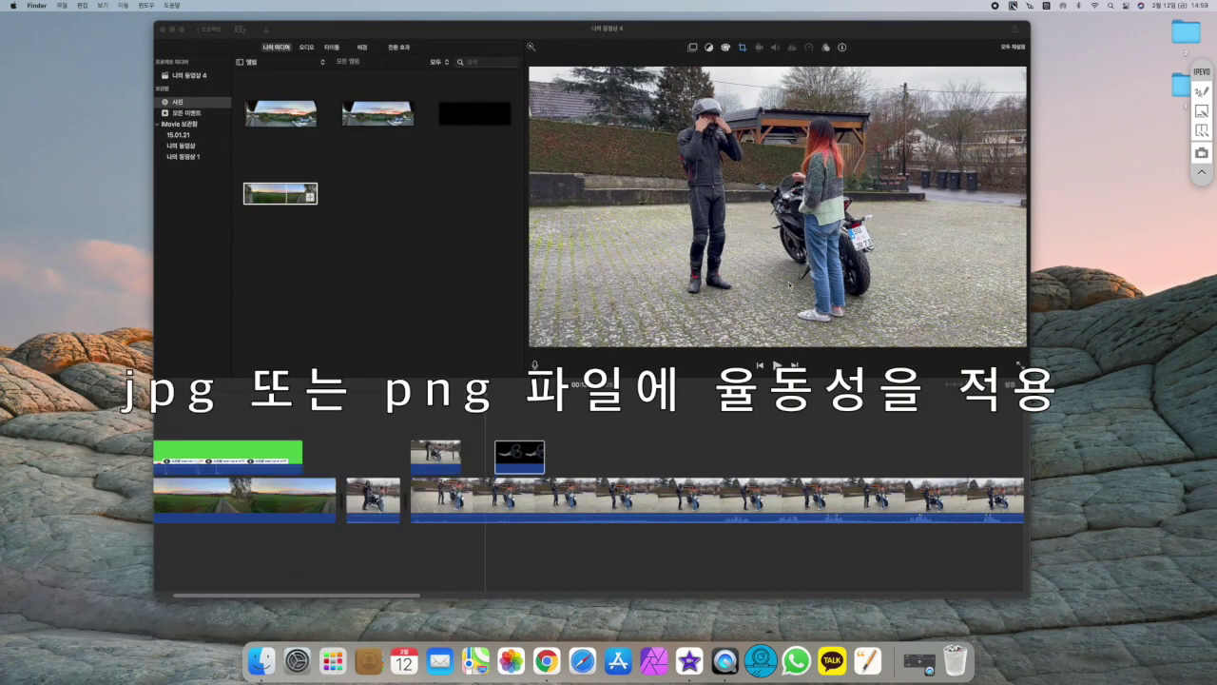
# Set the scissors overlay to picture in picture (화면 속 화면) and place it over the rider's waist
pyautogui.click(528, 466)
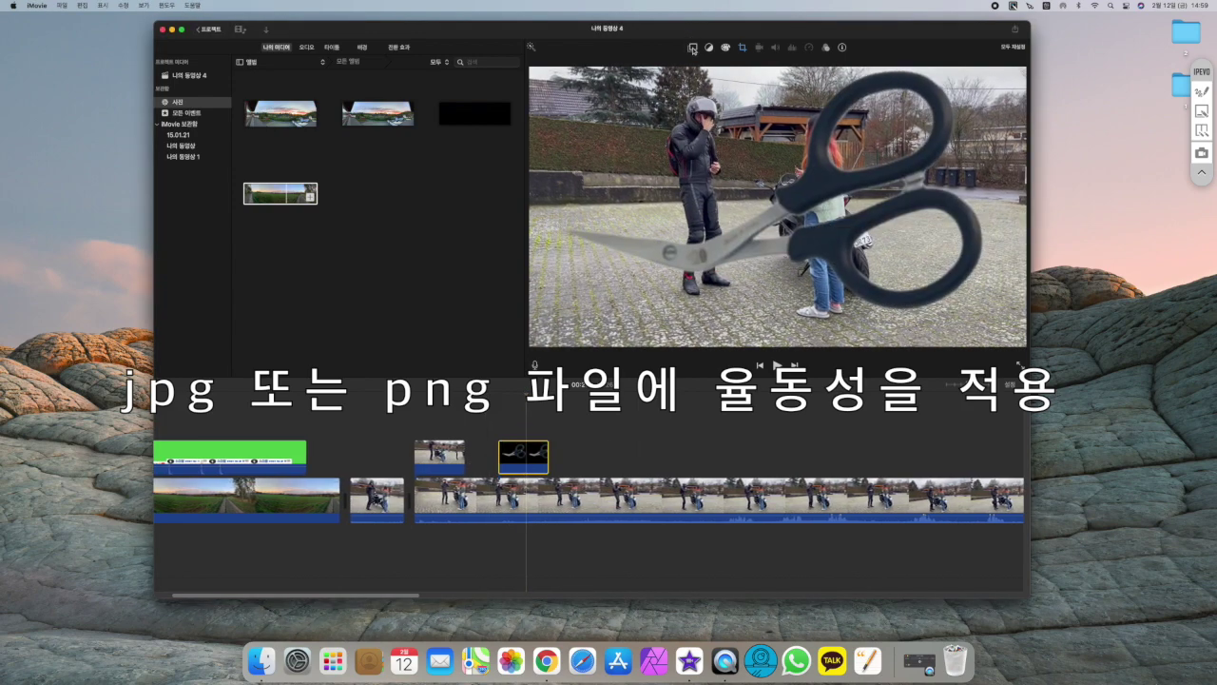
pyautogui.click(692, 48)
pyautogui.click(559, 65)
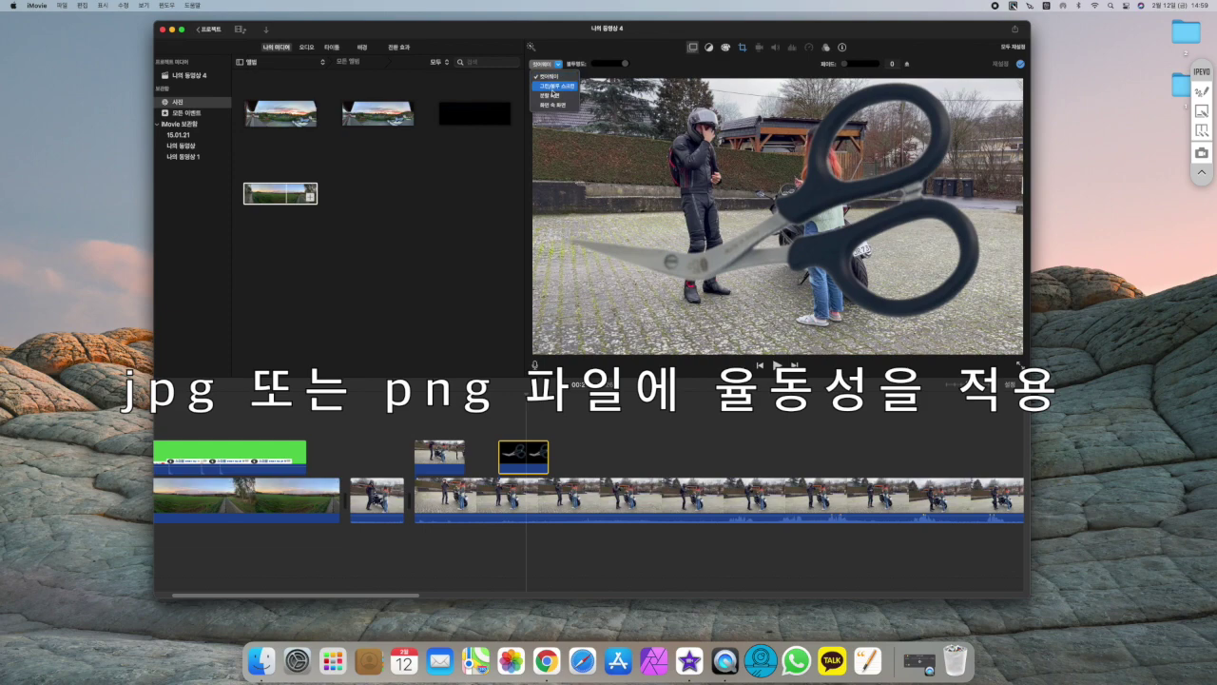
pyautogui.click(556, 106)
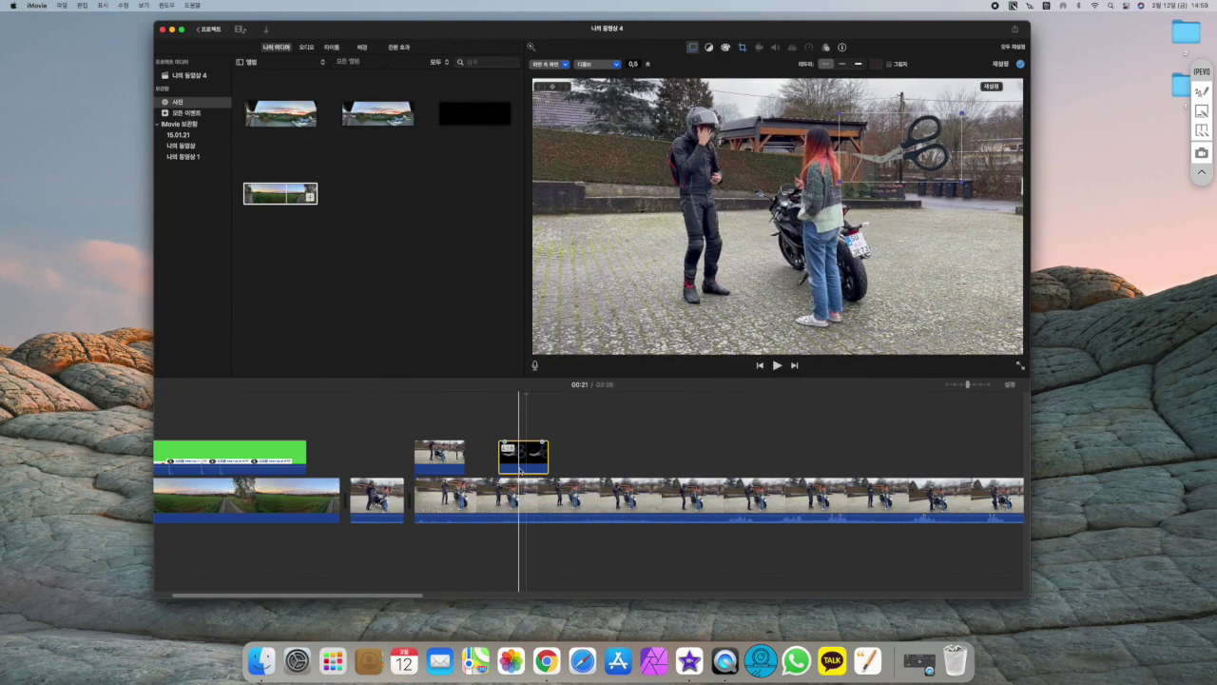
pyautogui.moveTo(899, 152); pyautogui.dragTo(712, 209)
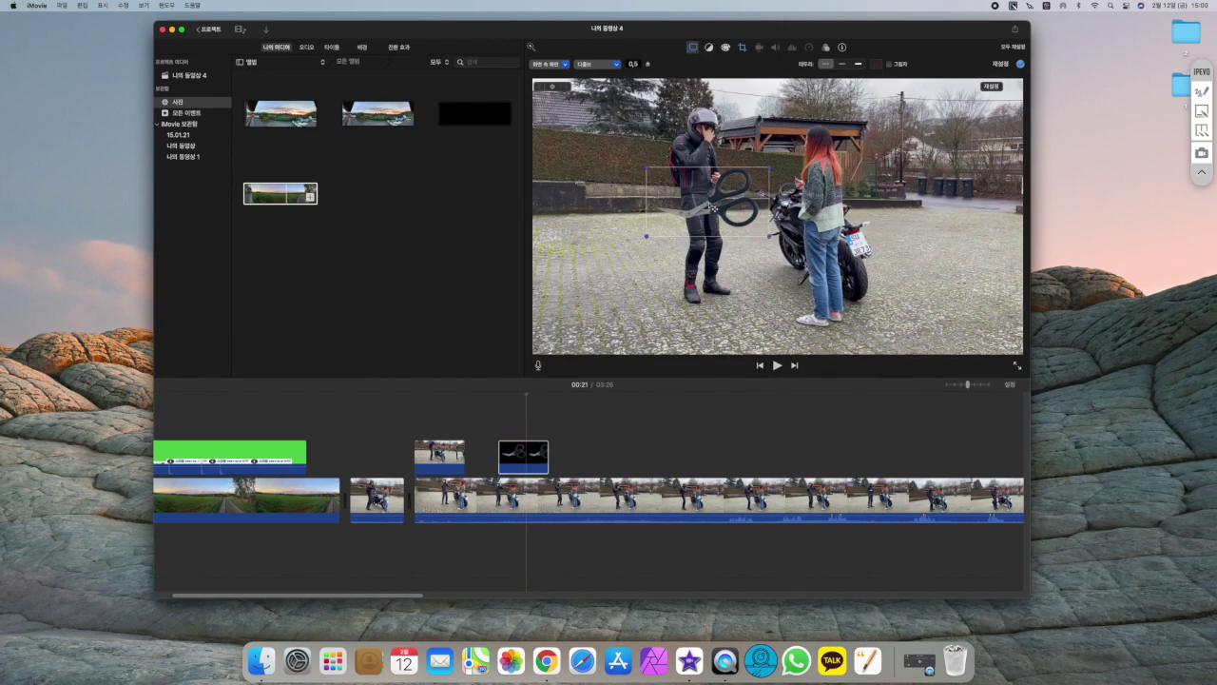
# Shrink the scissors image's Ken Burns end frame and shift it toward the blades within the start frame
pyautogui.click(741, 48)
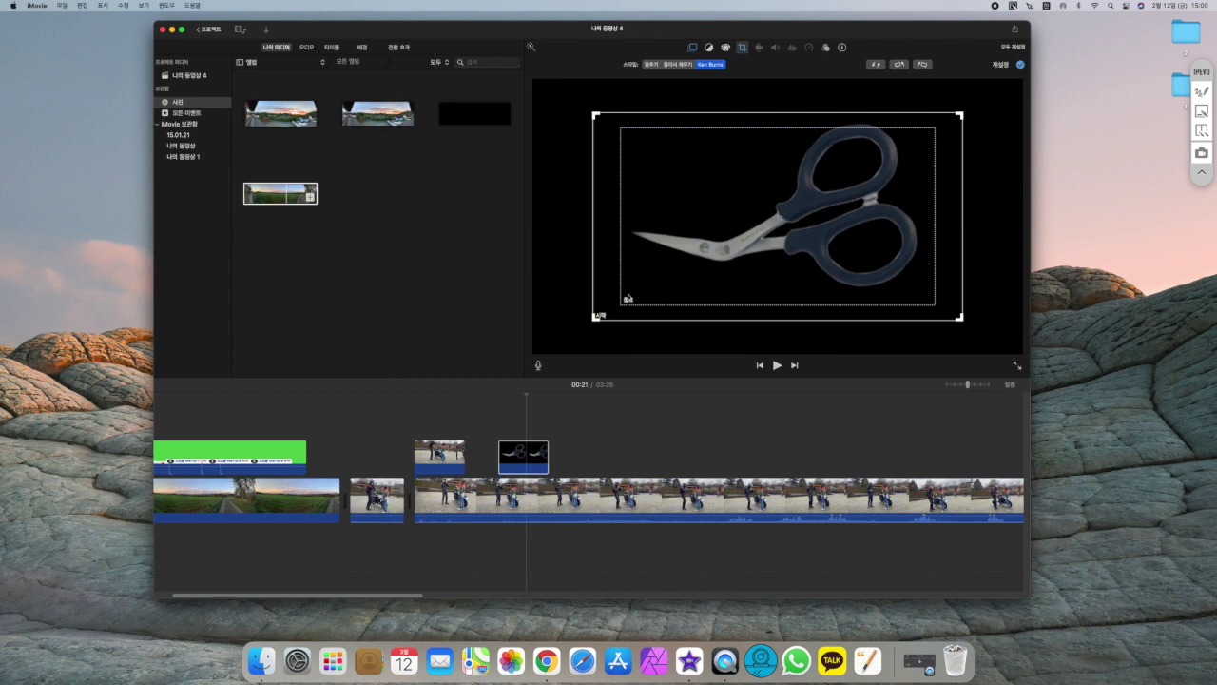
pyautogui.click(628, 303)
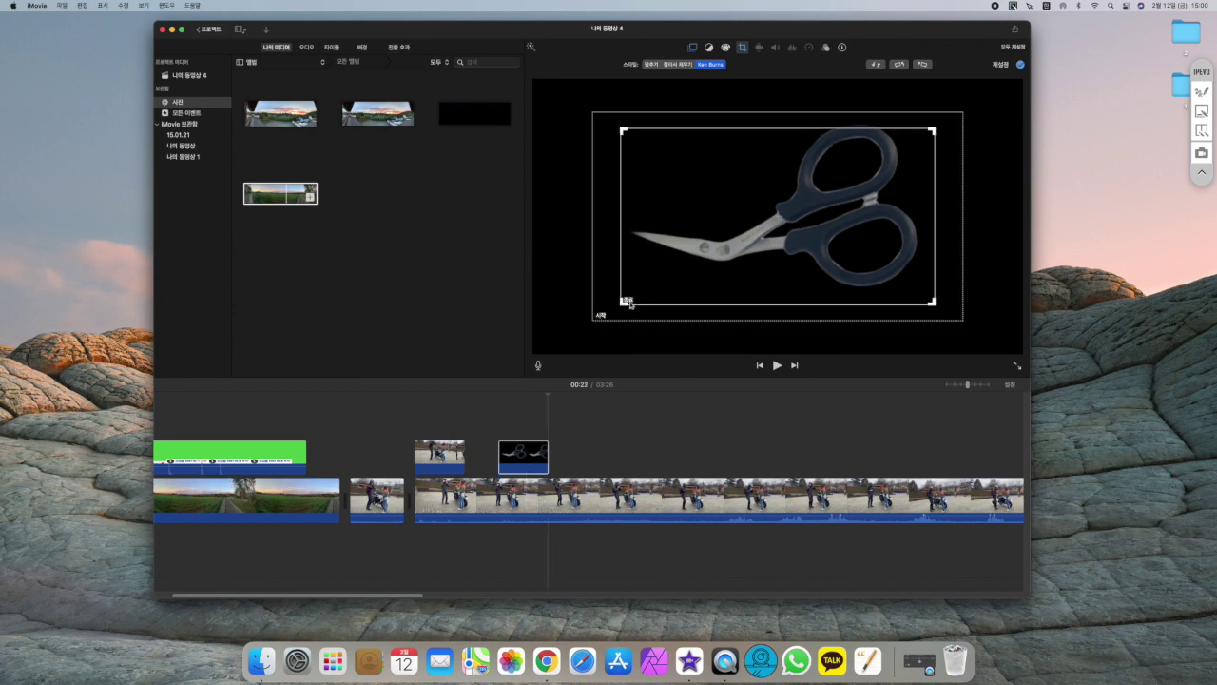
pyautogui.click(599, 318)
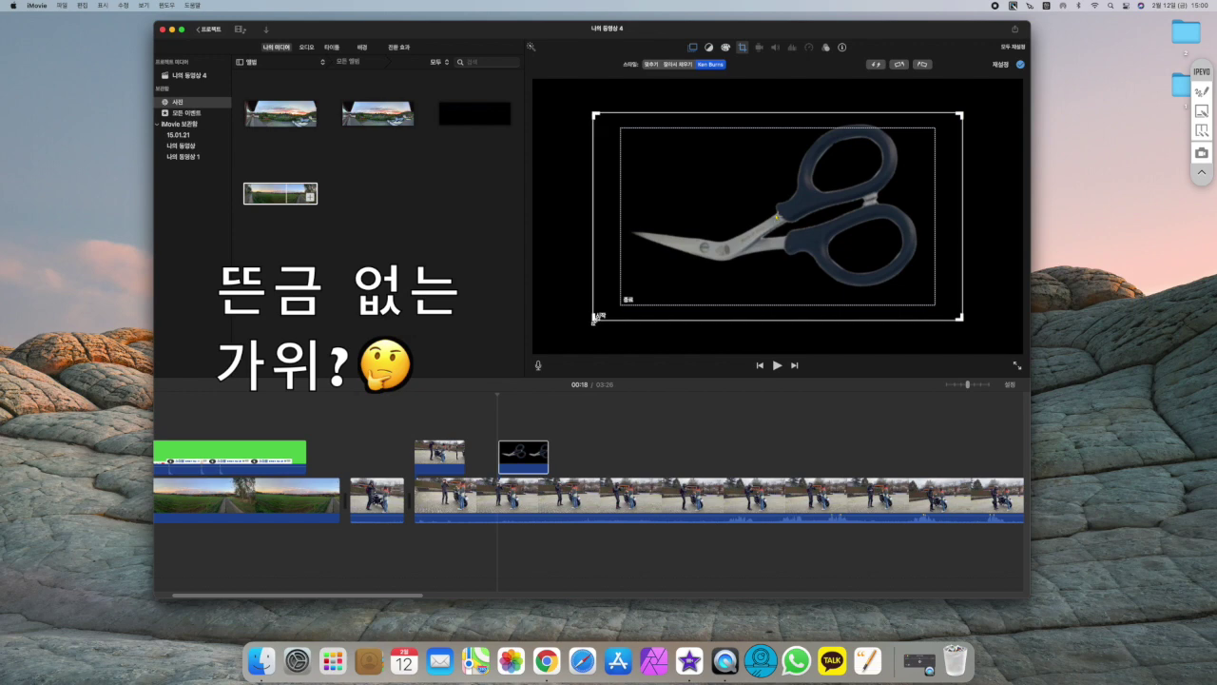
pyautogui.click(628, 302)
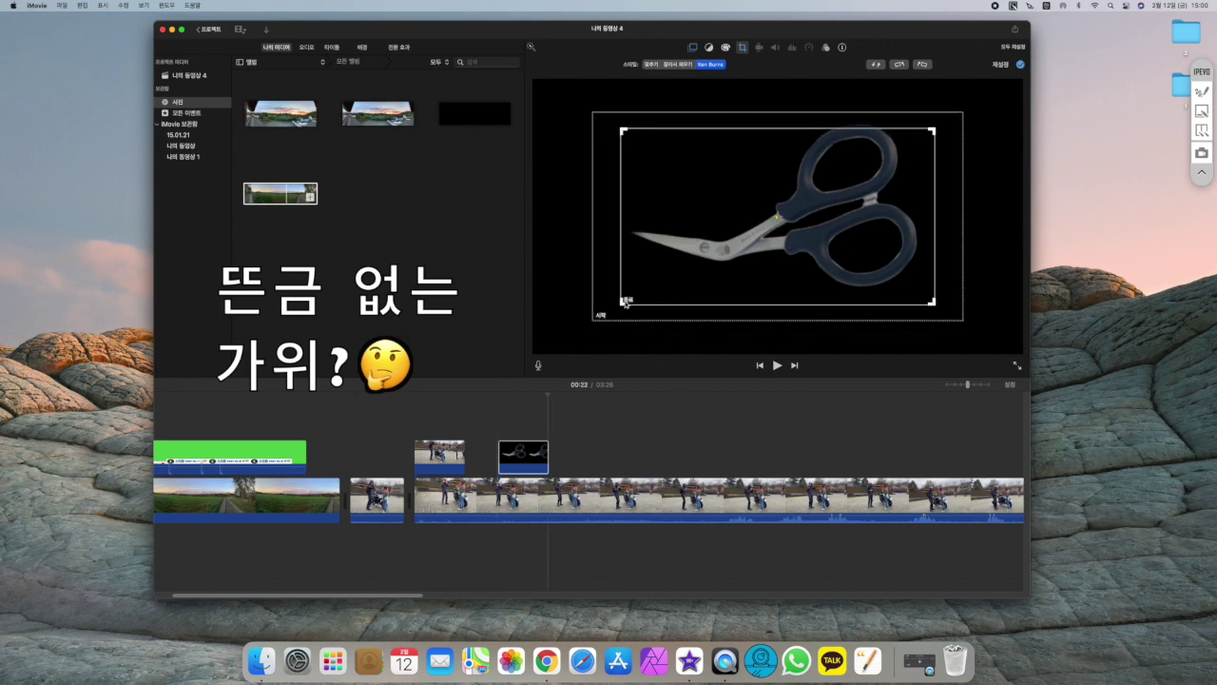
pyautogui.moveTo(623, 302); pyautogui.dragTo(669, 274)
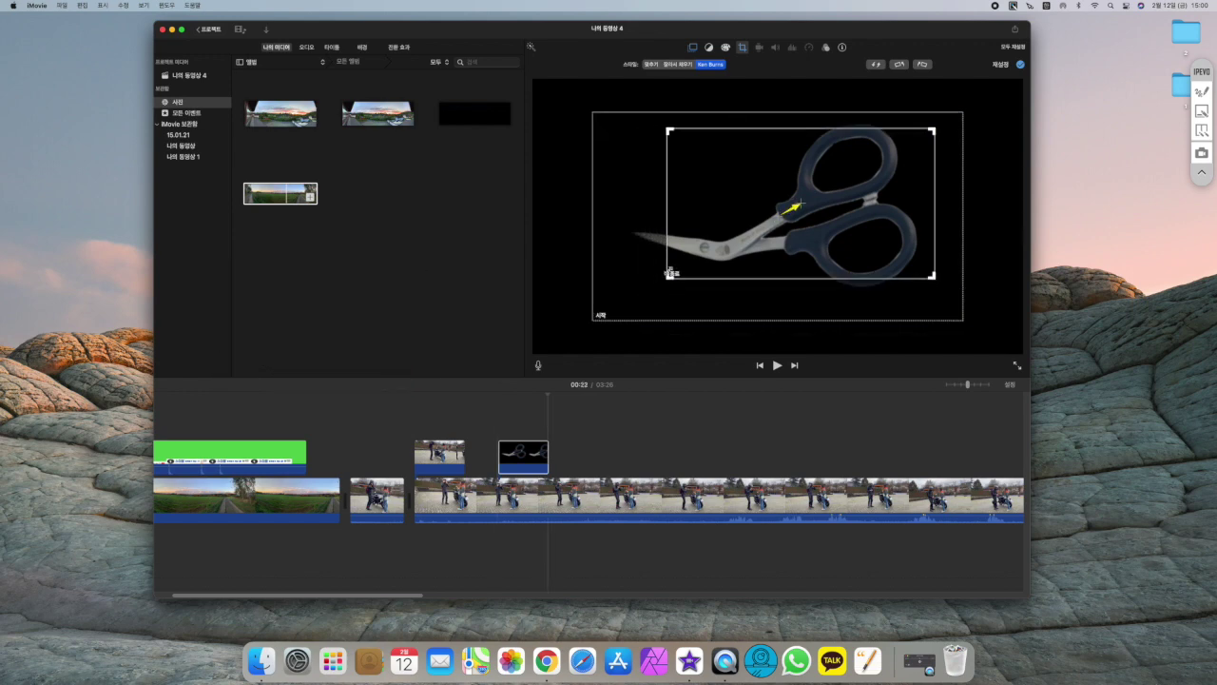
pyautogui.moveTo(863, 243); pyautogui.dragTo(803, 258)
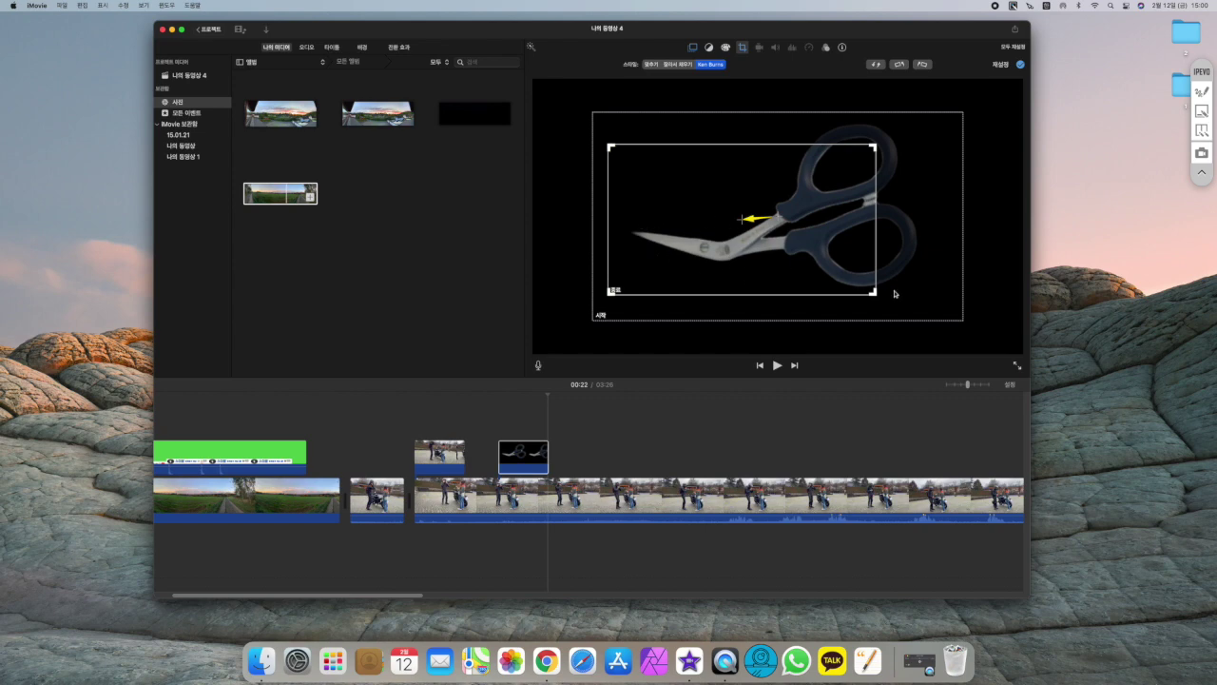
pyautogui.moveTo(758, 273); pyautogui.dragTo(763, 273)
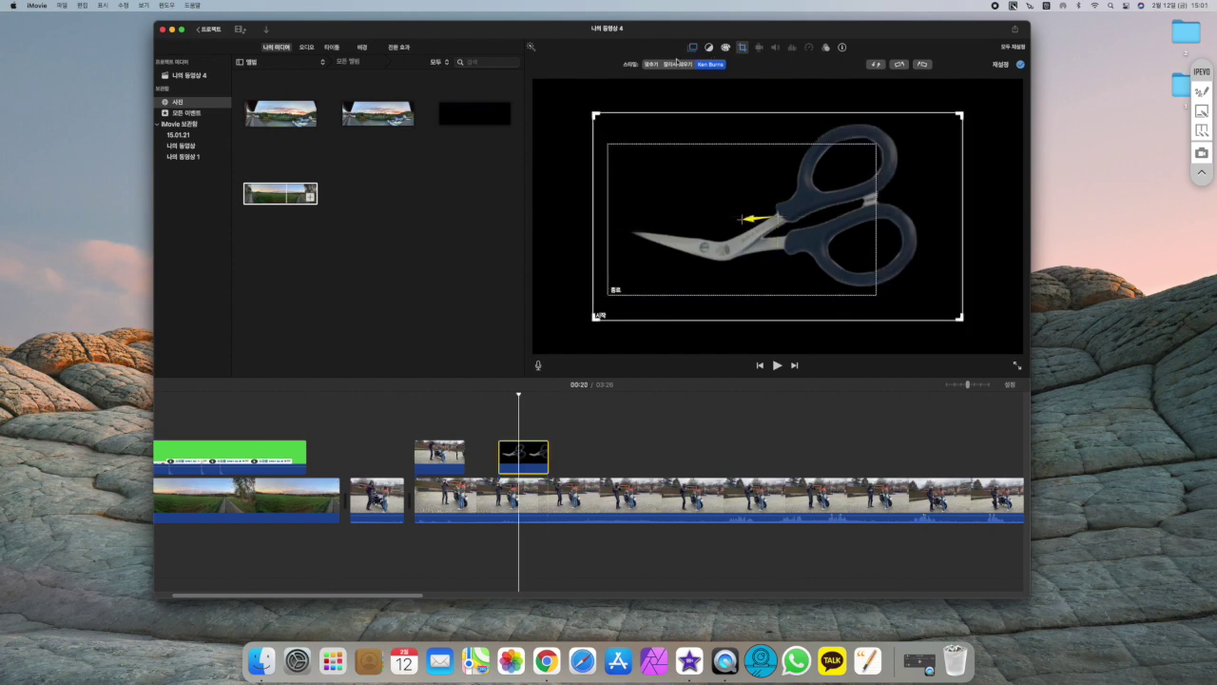
# Return to the scissors overlay's picture-in-picture settings and play the project from just before the scissors image
pyautogui.click(694, 48)
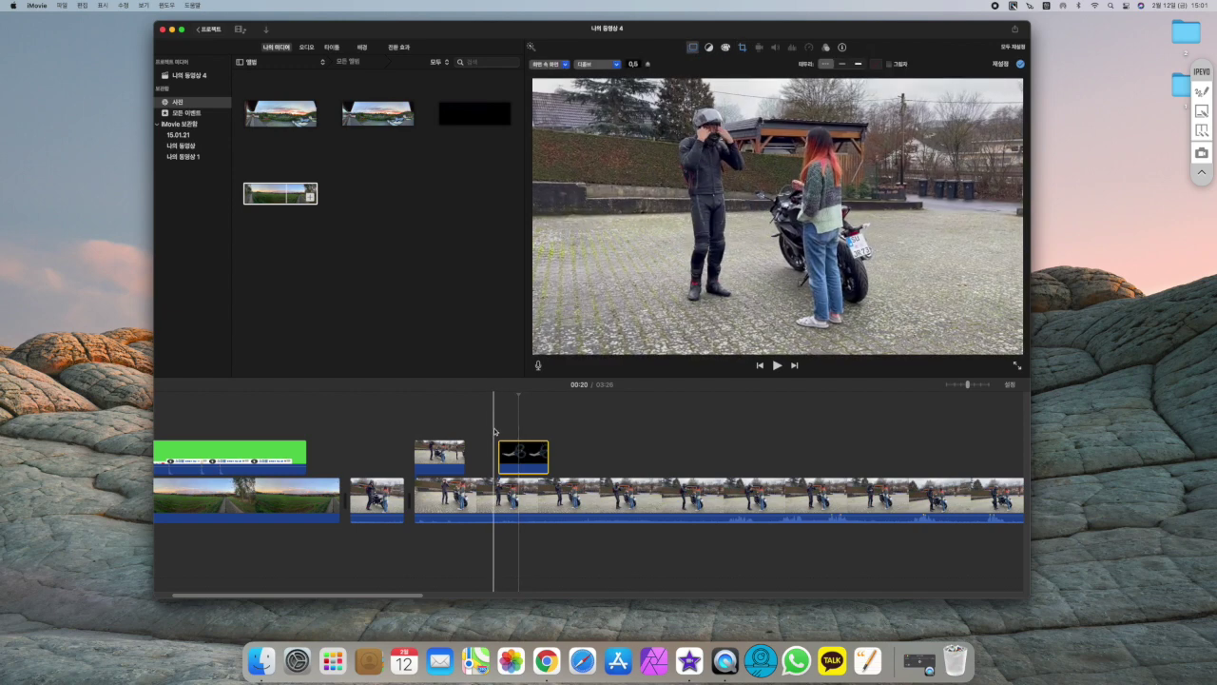
pyautogui.click(495, 433)
pyautogui.press('space')
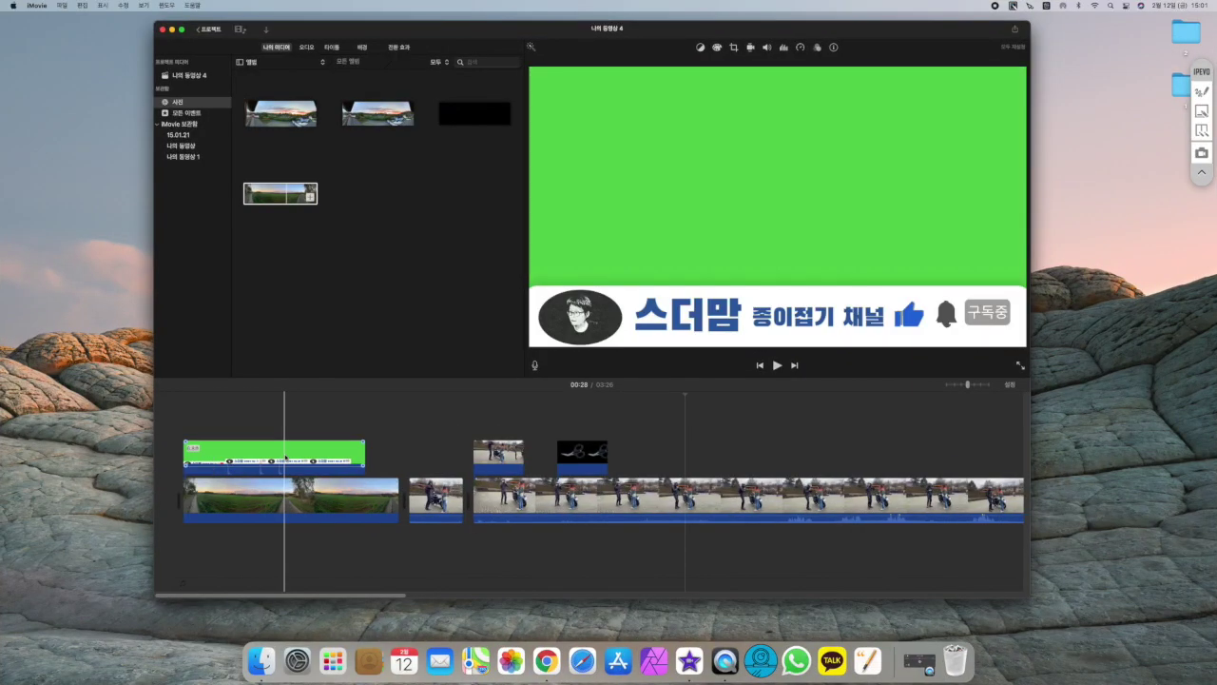
# Set the green subscribe-banner overlay above the field clip to green/blue screen (그린/블루 스크린)
pyautogui.click(284, 455)
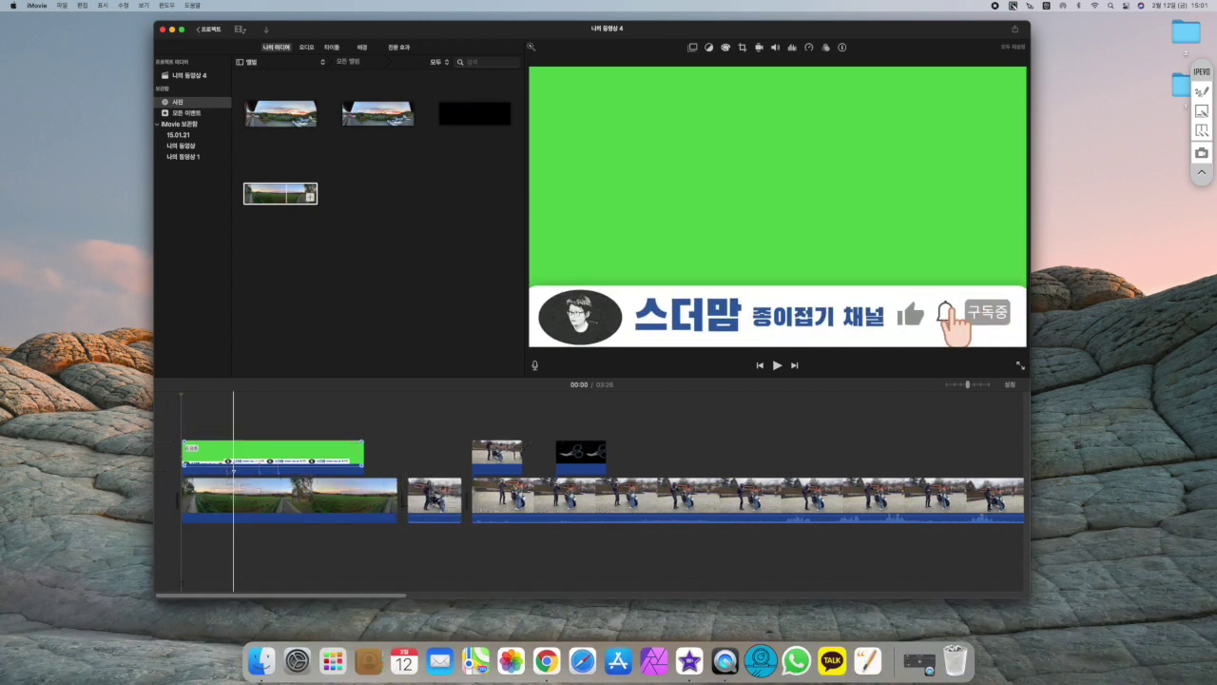
pyautogui.click(284, 457)
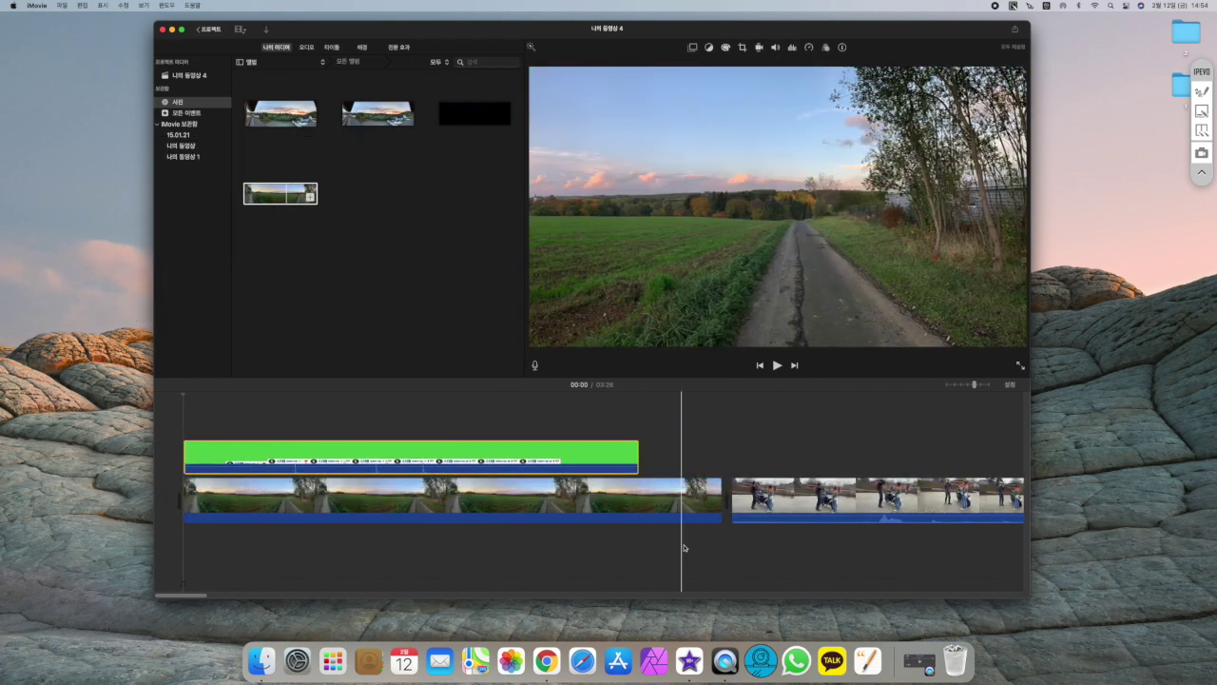
pyautogui.hscroll(3, 733, 549)
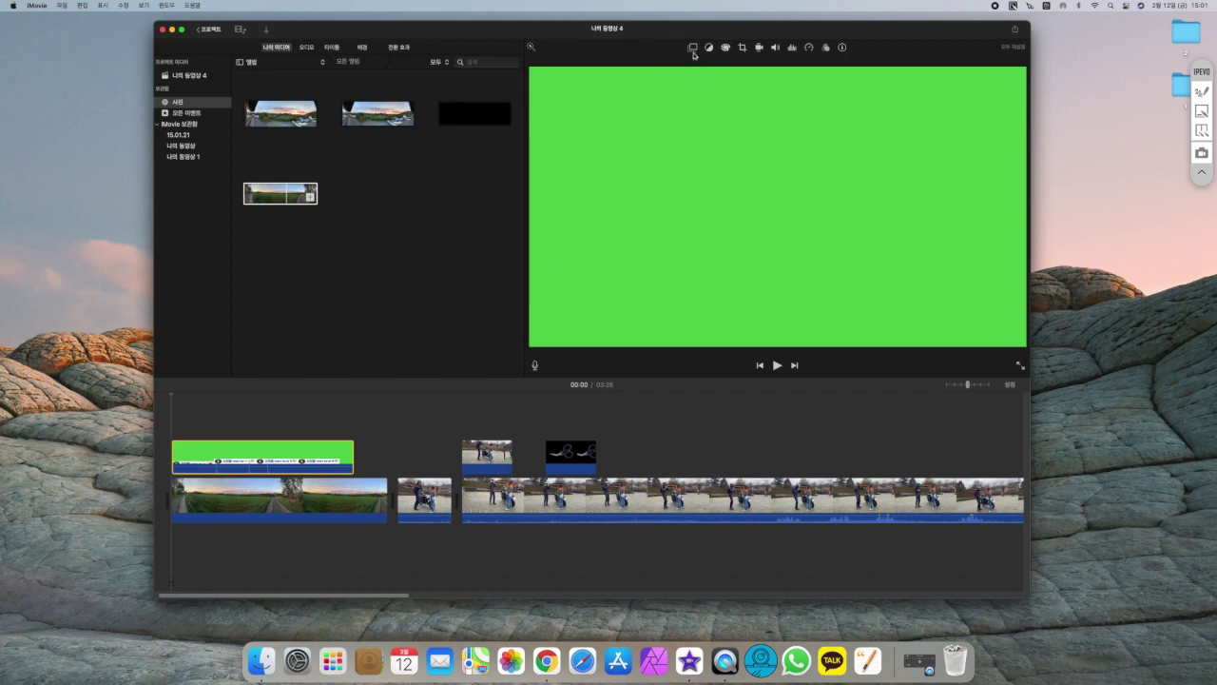
pyautogui.click(307, 449)
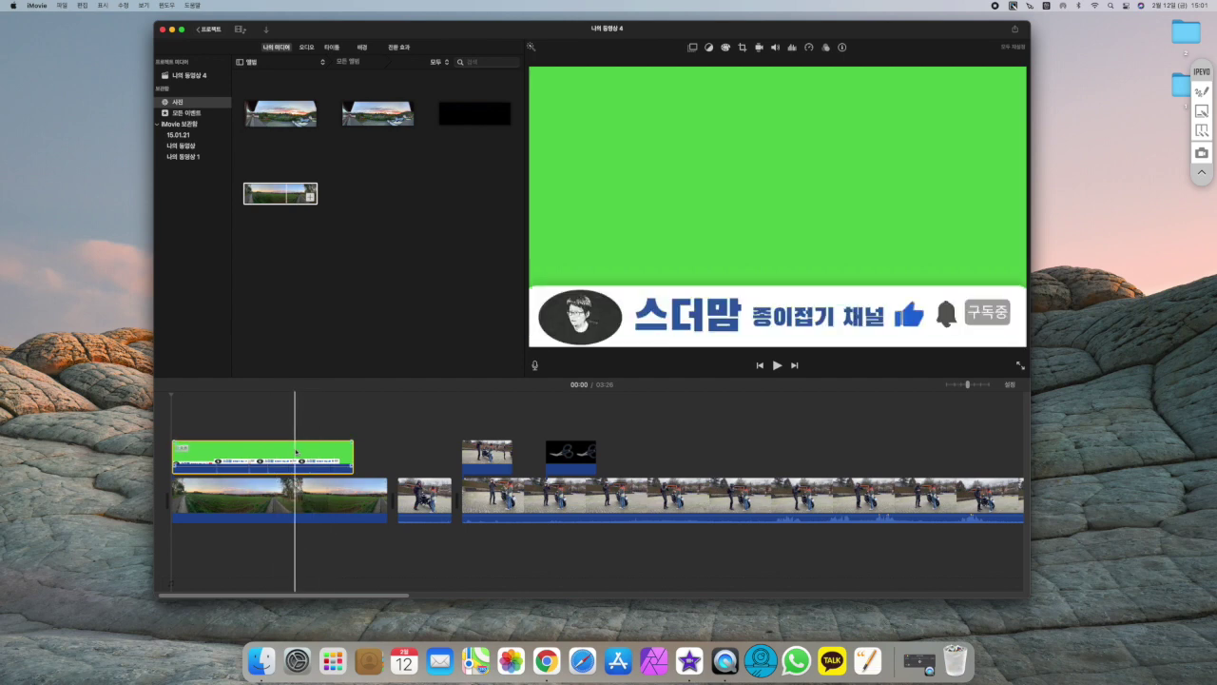
pyautogui.click(694, 48)
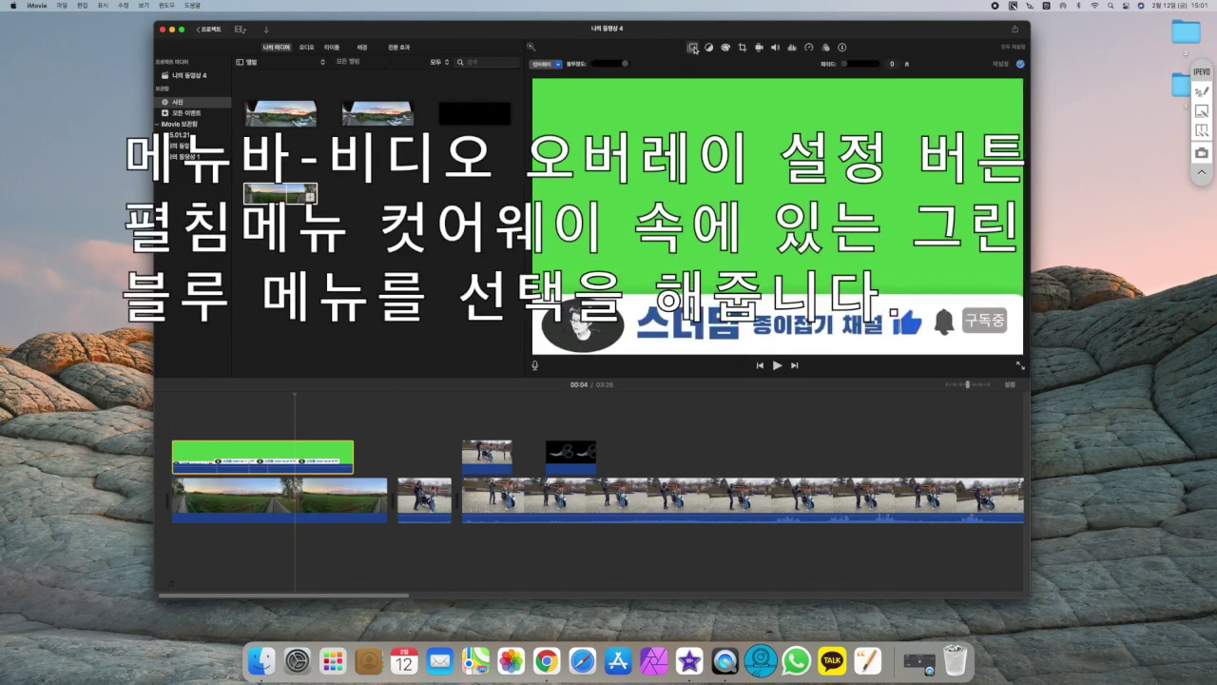
pyautogui.click(559, 63)
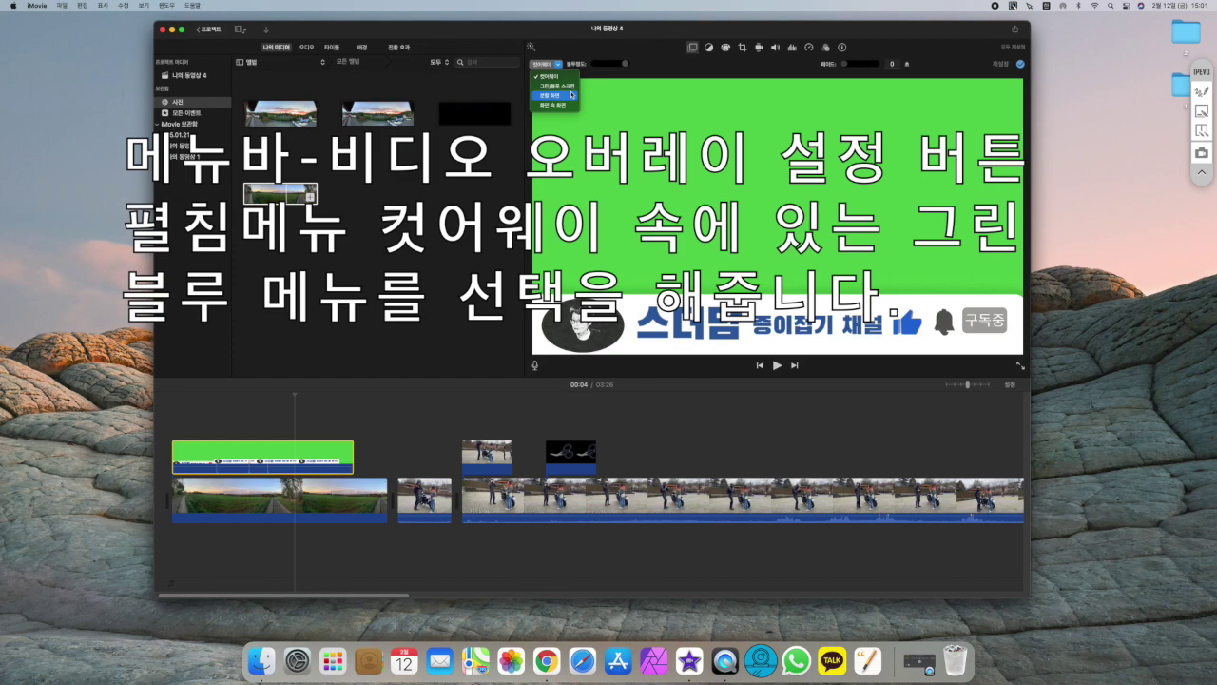
pyautogui.click(569, 87)
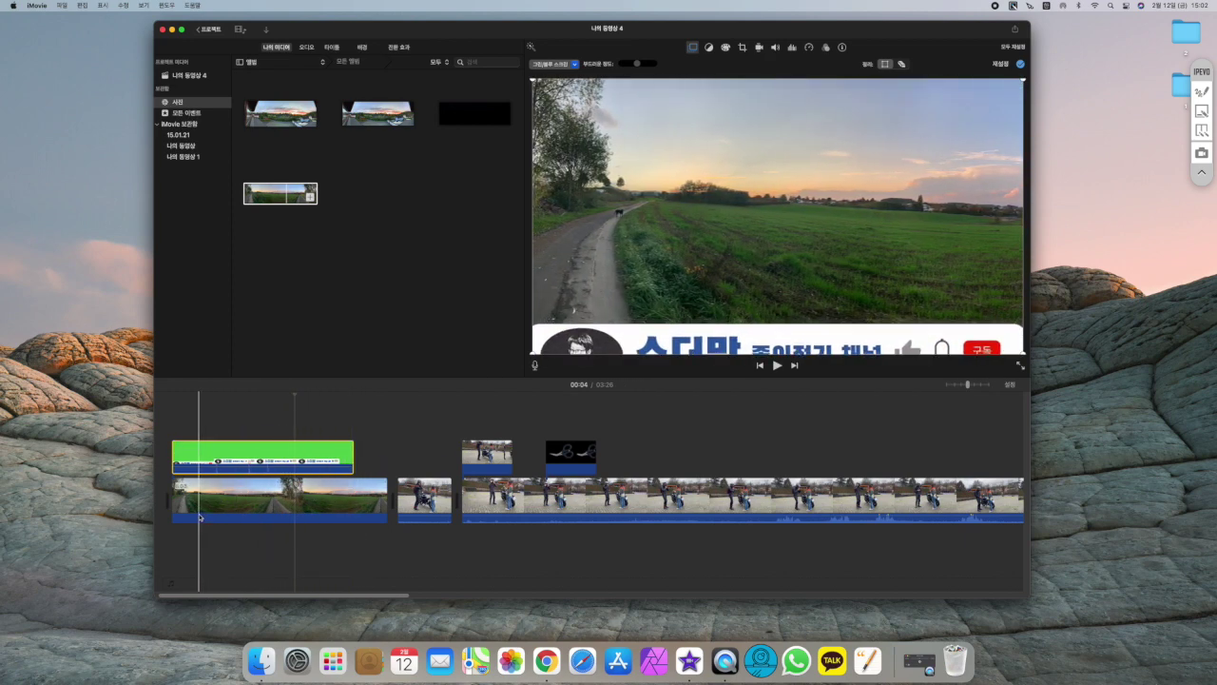
# Play the project from the beginning to check the keyed banner over the field clip, and stop playback
pyautogui.click(167, 482)
pyautogui.press('space')
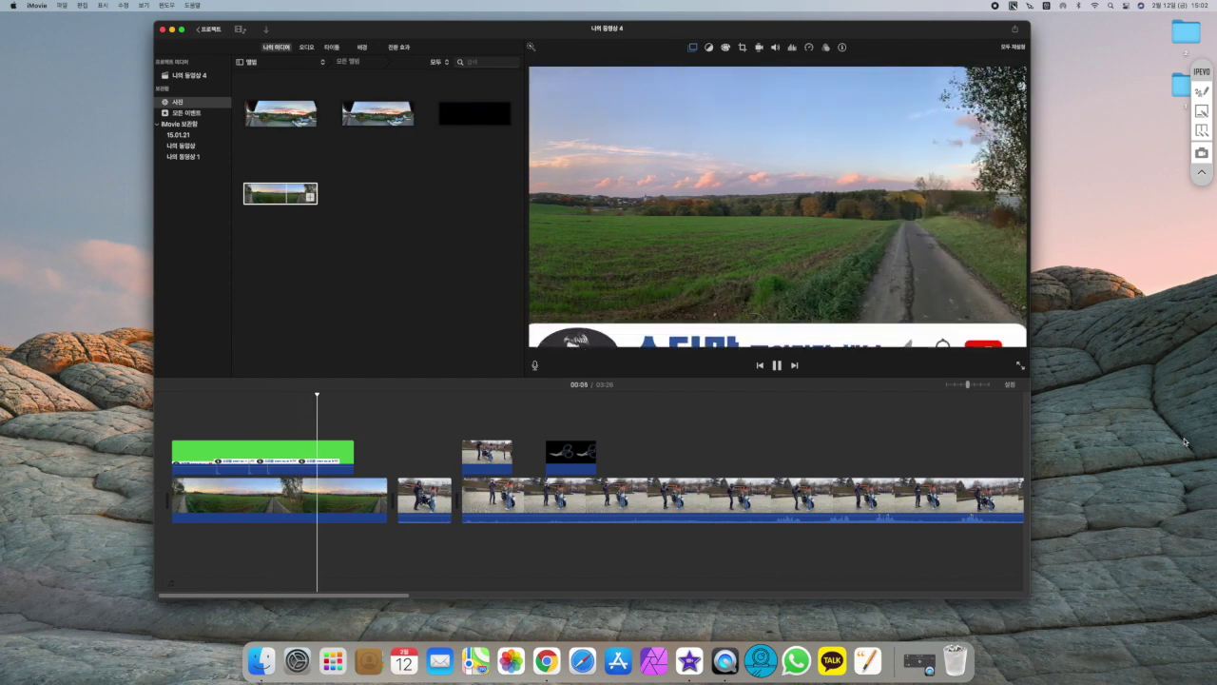
pyautogui.press('space')
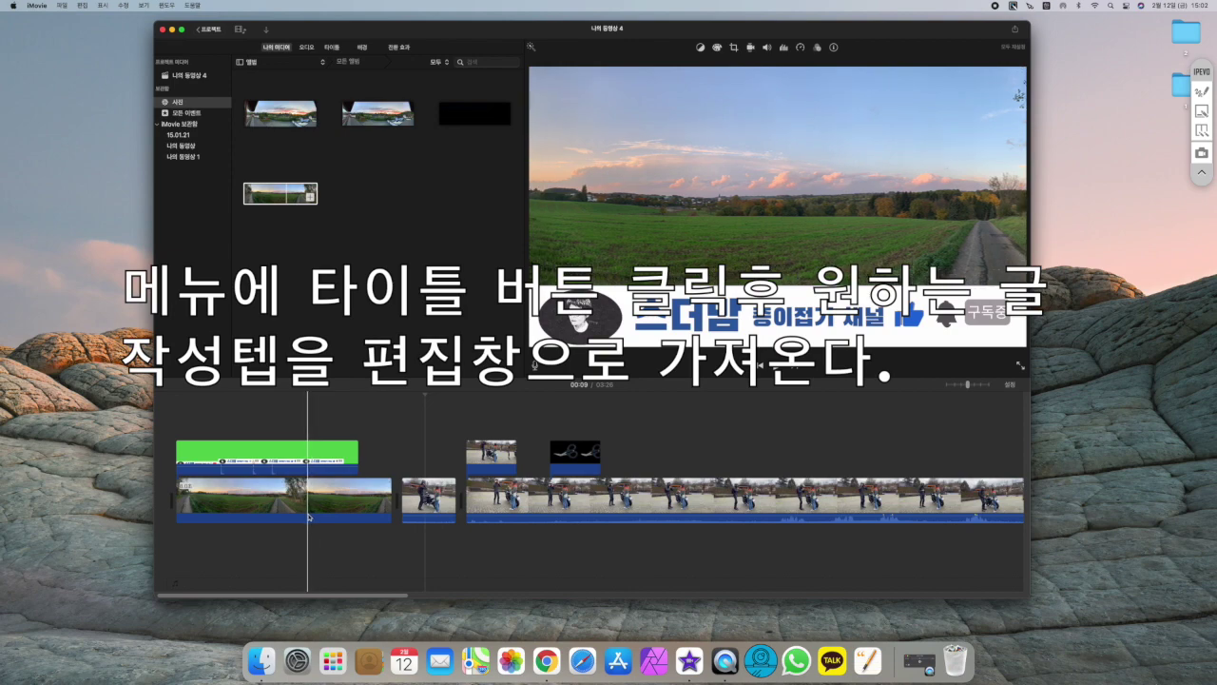
# Add a centered title above the banner overlay near the project's start and set its text to "오늘 아이무비를 배워요"
pyautogui.click(333, 50)
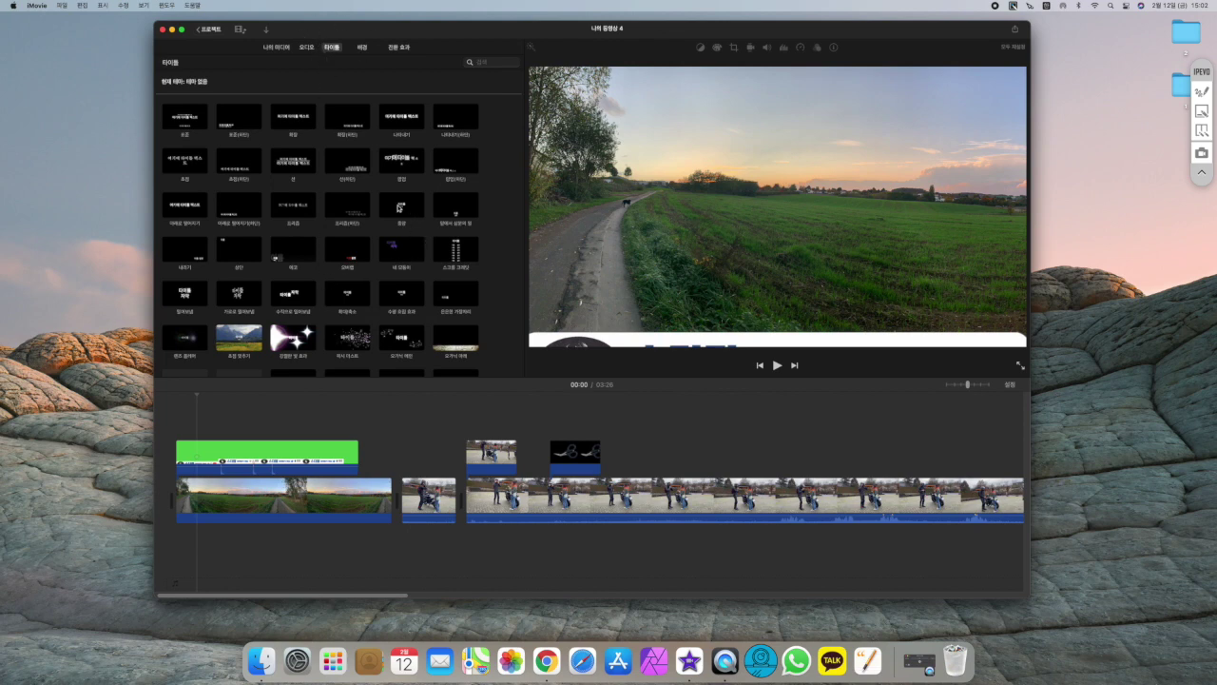
pyautogui.moveTo(294, 207); pyautogui.dragTo(203, 430)
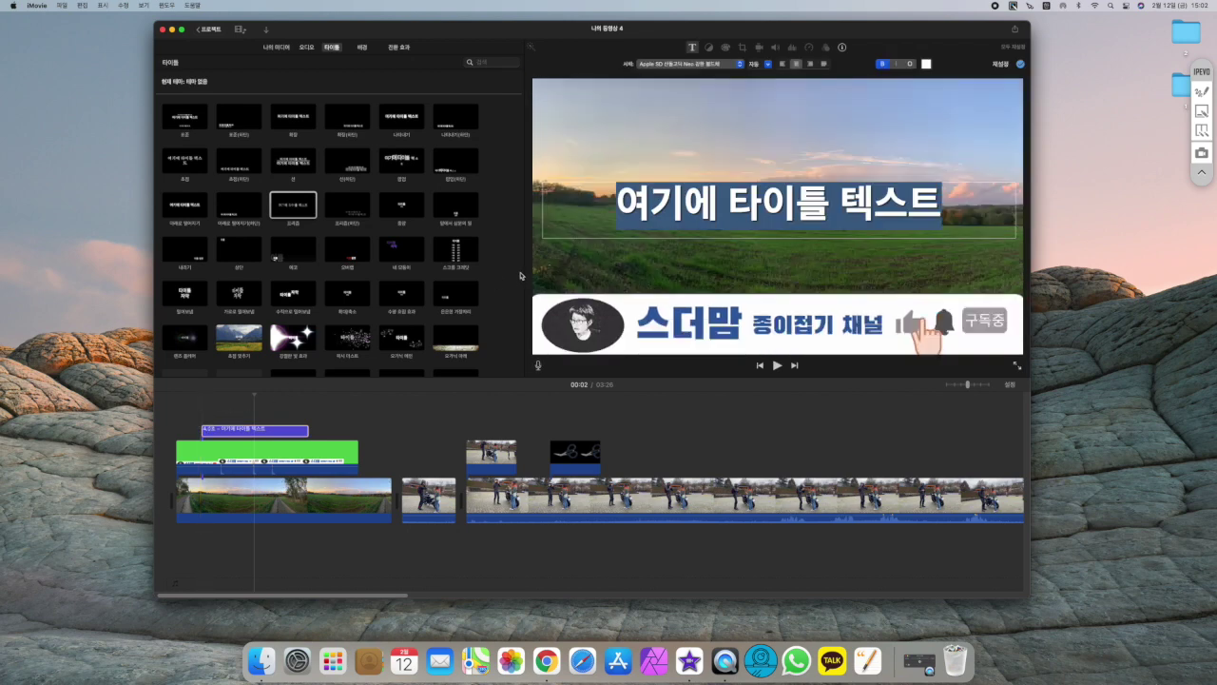
pyautogui.press('BackSpace')
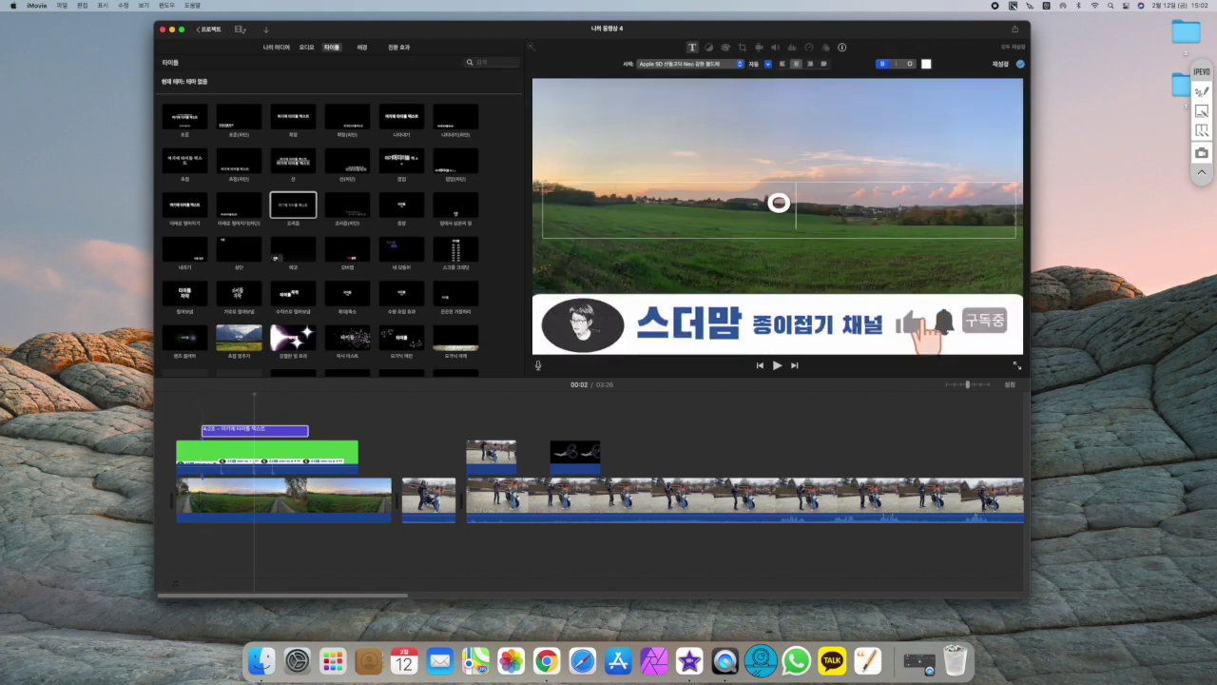
pyautogui.write('오늘 아이뮤')
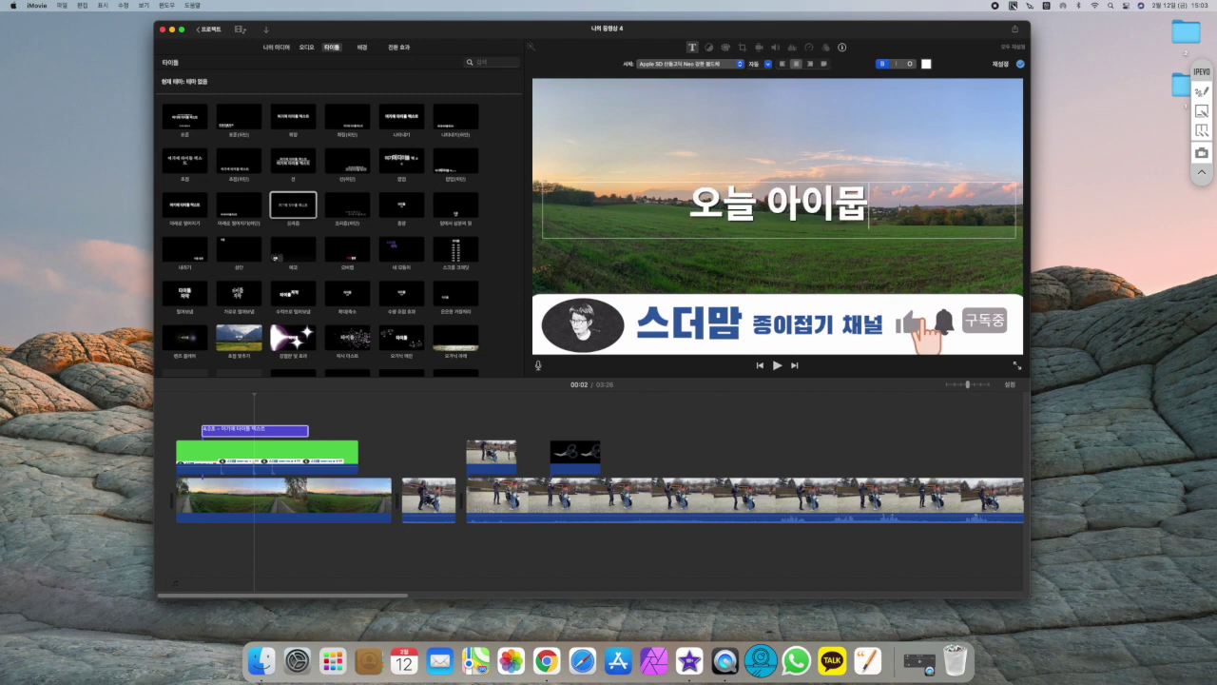
pyautogui.write('비르')
pyautogui.write(' 배워요')
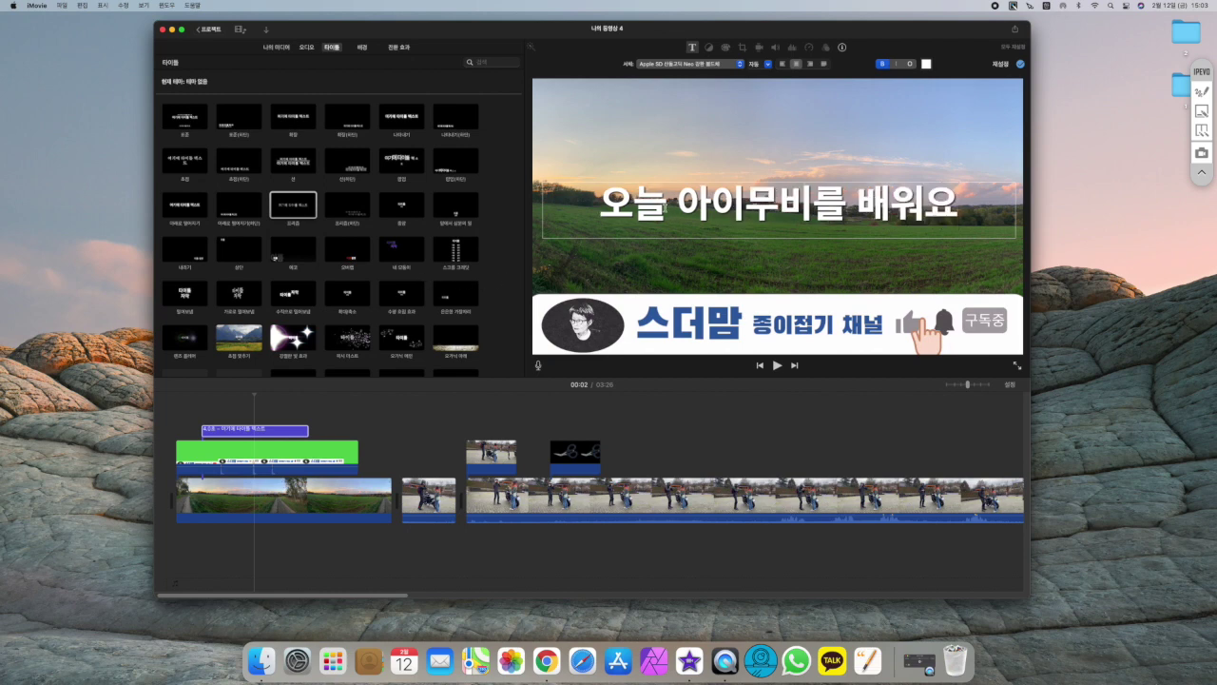
# Delete the word "오늘" from the title so it reads "아이무비를 배워요"
pyautogui.click(674, 203)
pyautogui.press('BackSpace')
pyautogui.press('BackSpace')
pyautogui.press('BackSpace')
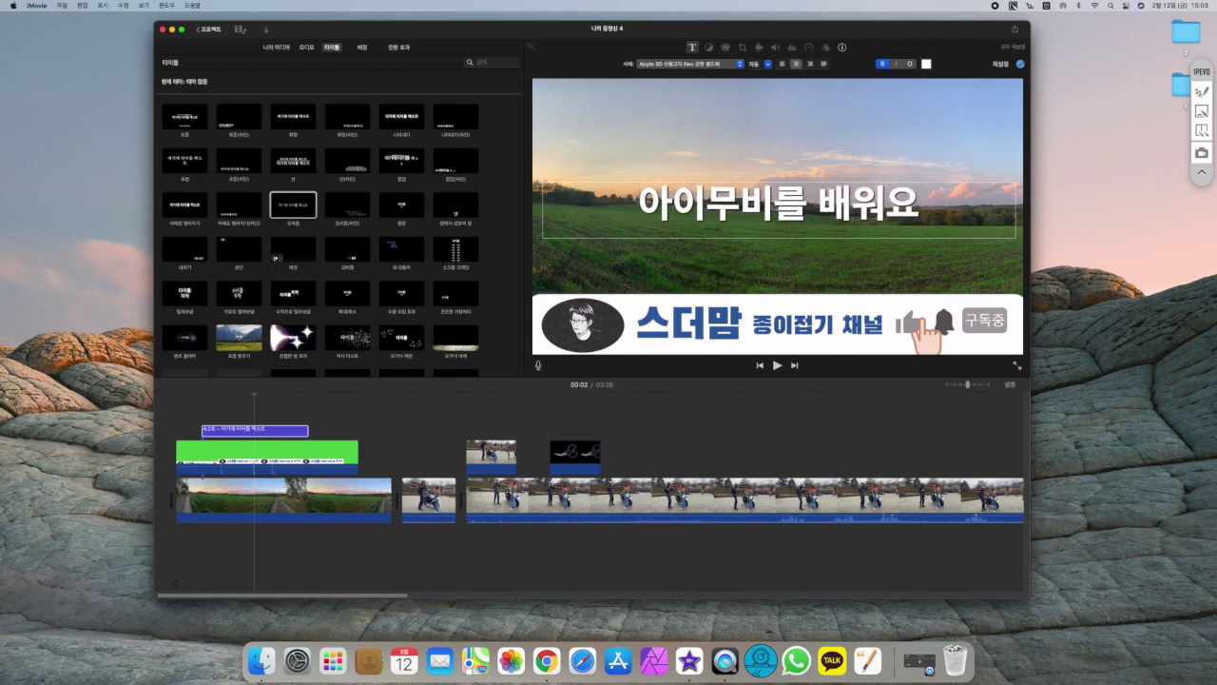
pyautogui.click(589, 272)
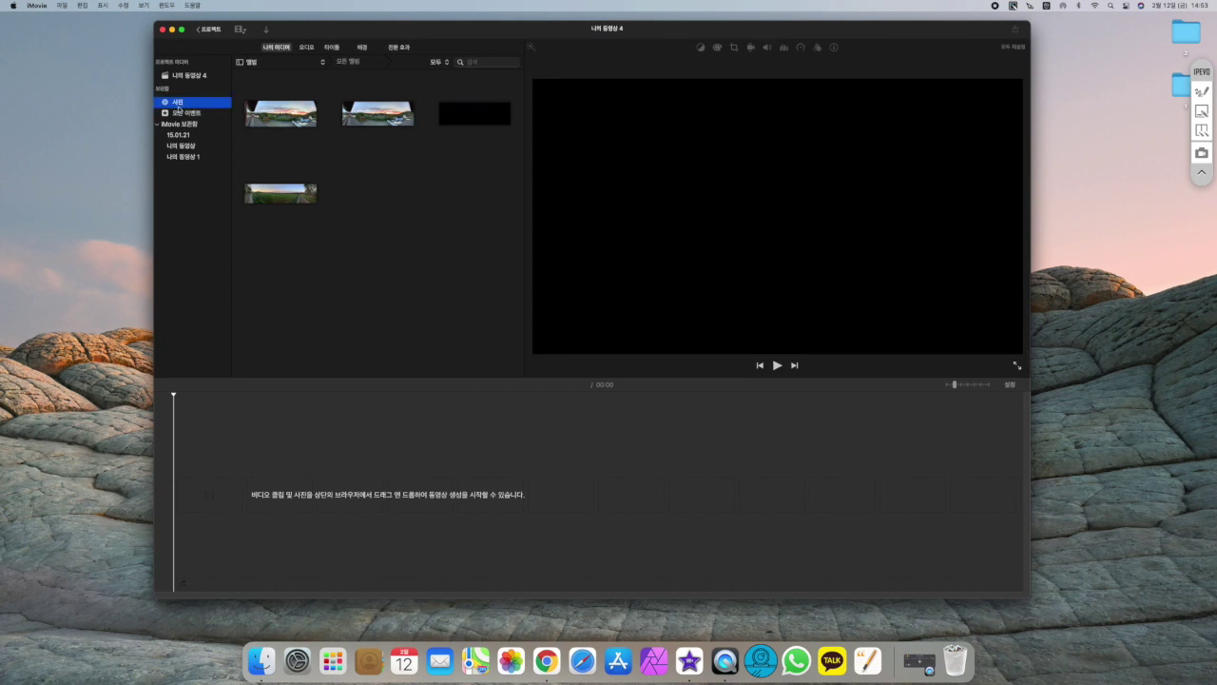
# Browse the media in the photo library (사진) and add the field panorama to the empty timeline
pyautogui.click(177, 102)
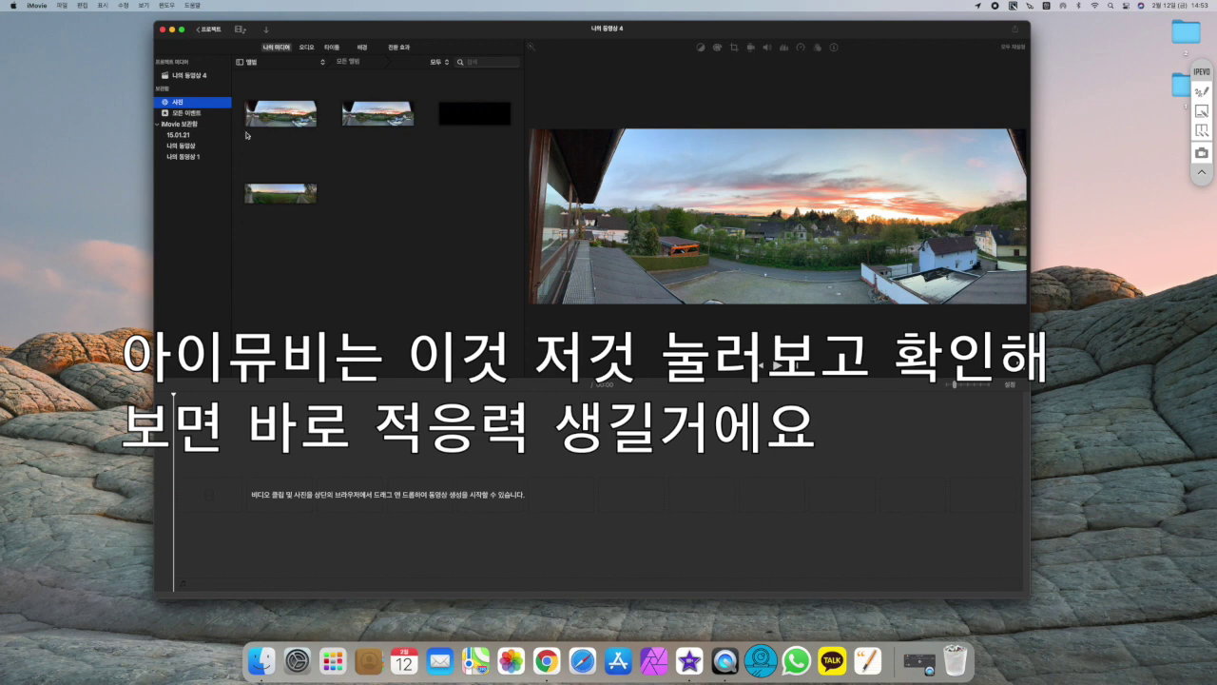
pyautogui.click(441, 62)
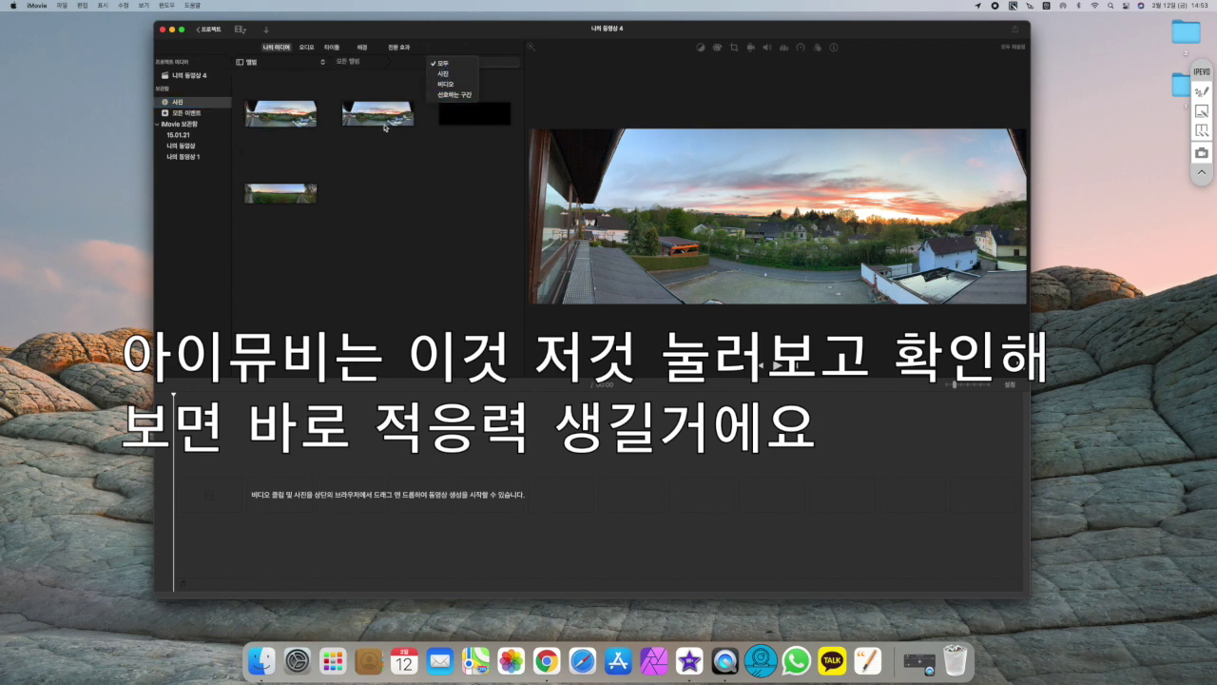
pyautogui.click(463, 127)
pyautogui.moveTo(281, 193); pyautogui.dragTo(263, 506)
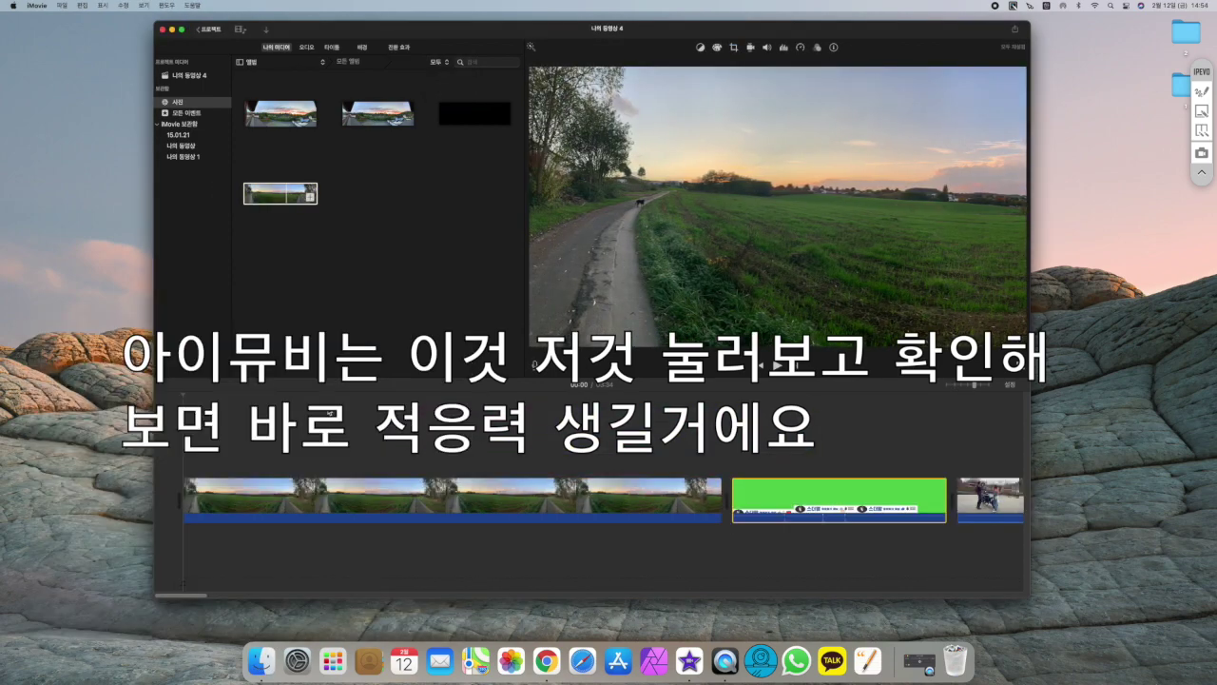
# Move the green banner clip to the start of the timeline and attach it as an overlay above the field clip
pyautogui.moveTo(741, 500); pyautogui.dragTo(219, 499)
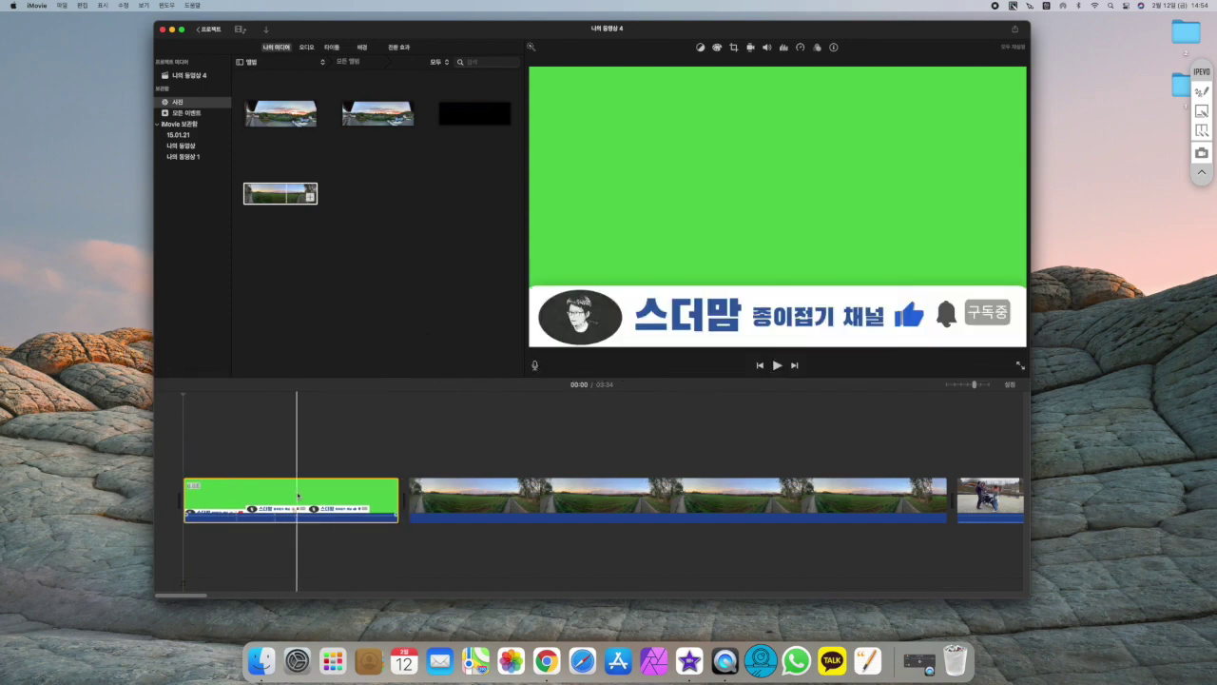
pyautogui.moveTo(296, 499); pyautogui.dragTo(275, 444)
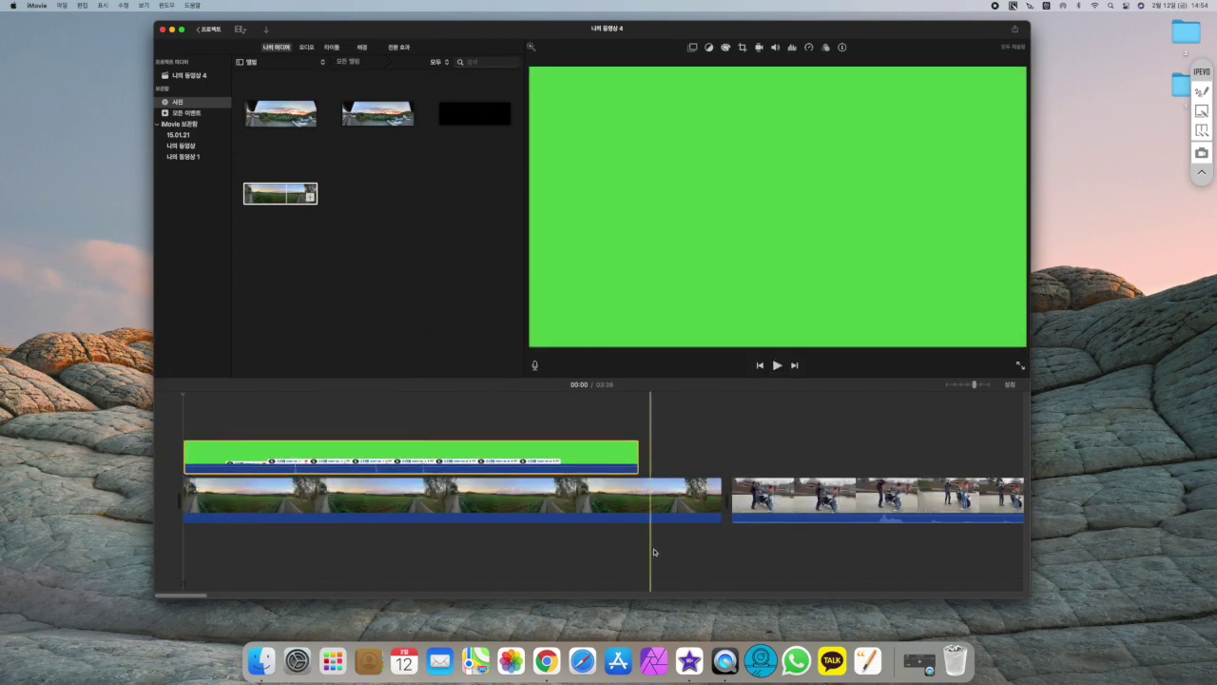
# Play the project from the start of the motorcycle clip
pyautogui.hscroll(3, 711, 504)
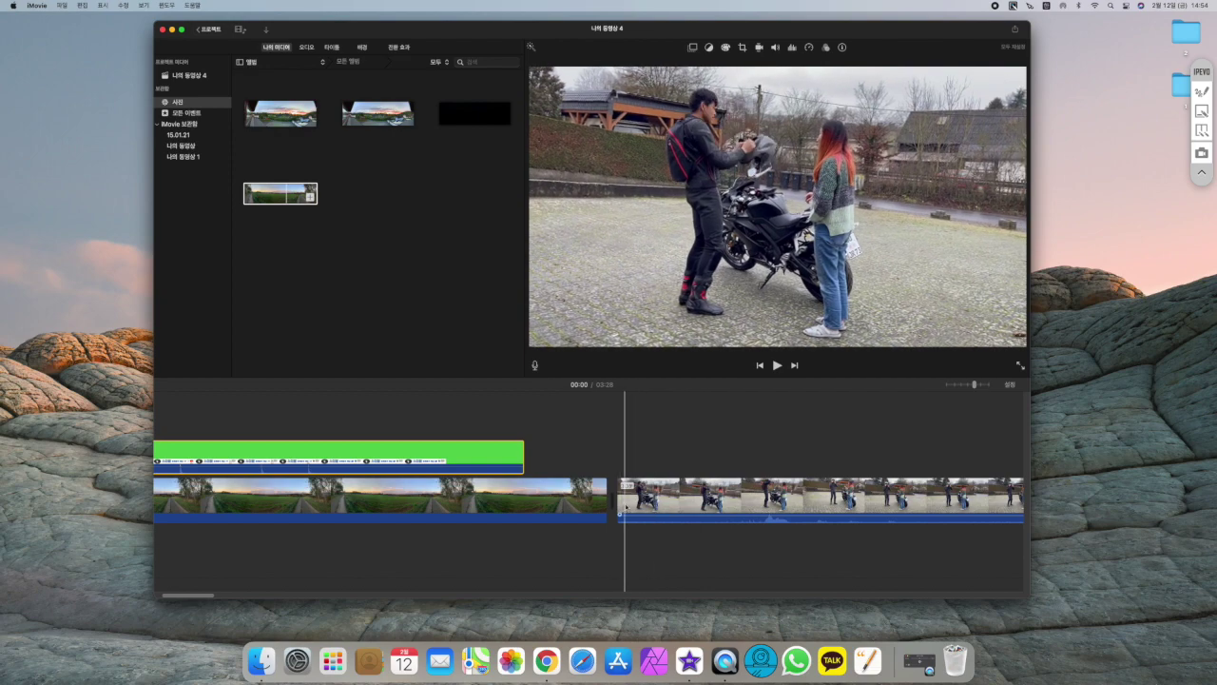
pyautogui.press('space')
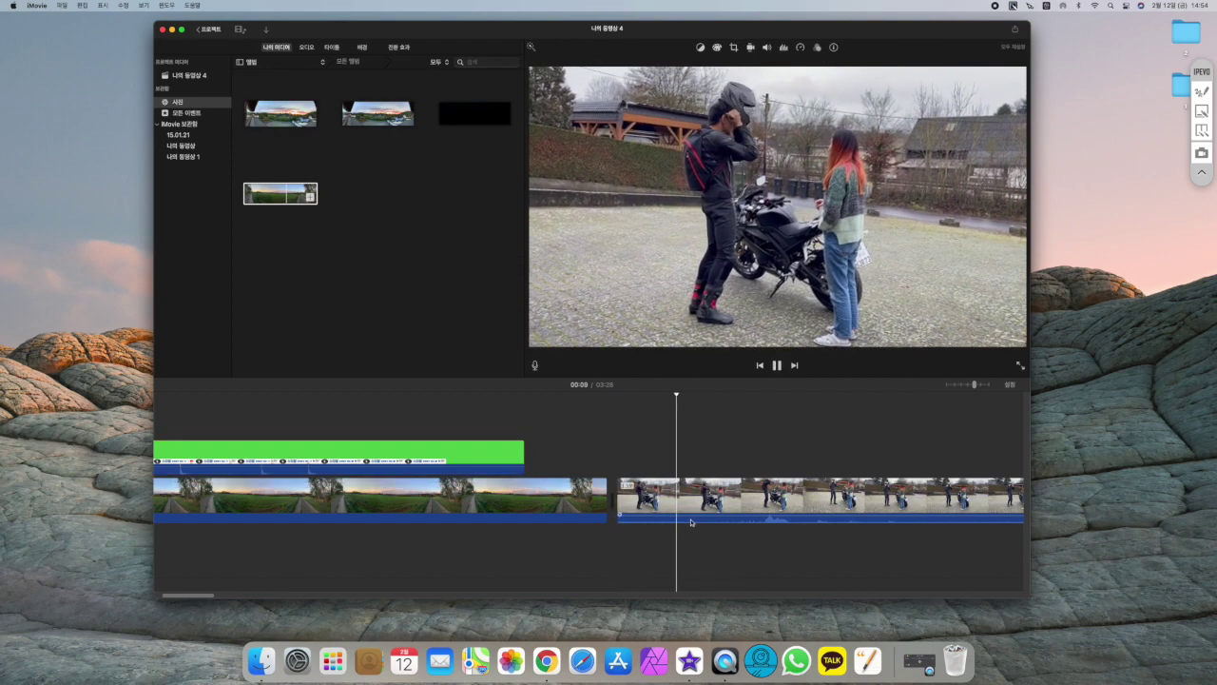